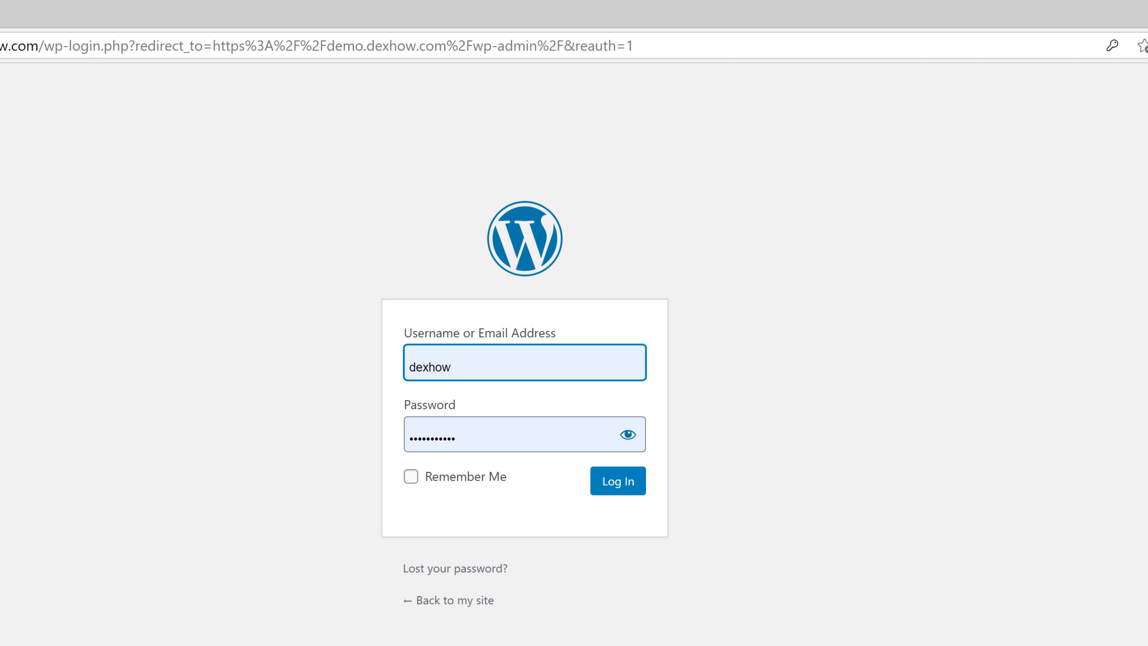
- Log in to the WordPress admin and start the automatic update to WordPress 5.6
click(627, 480)
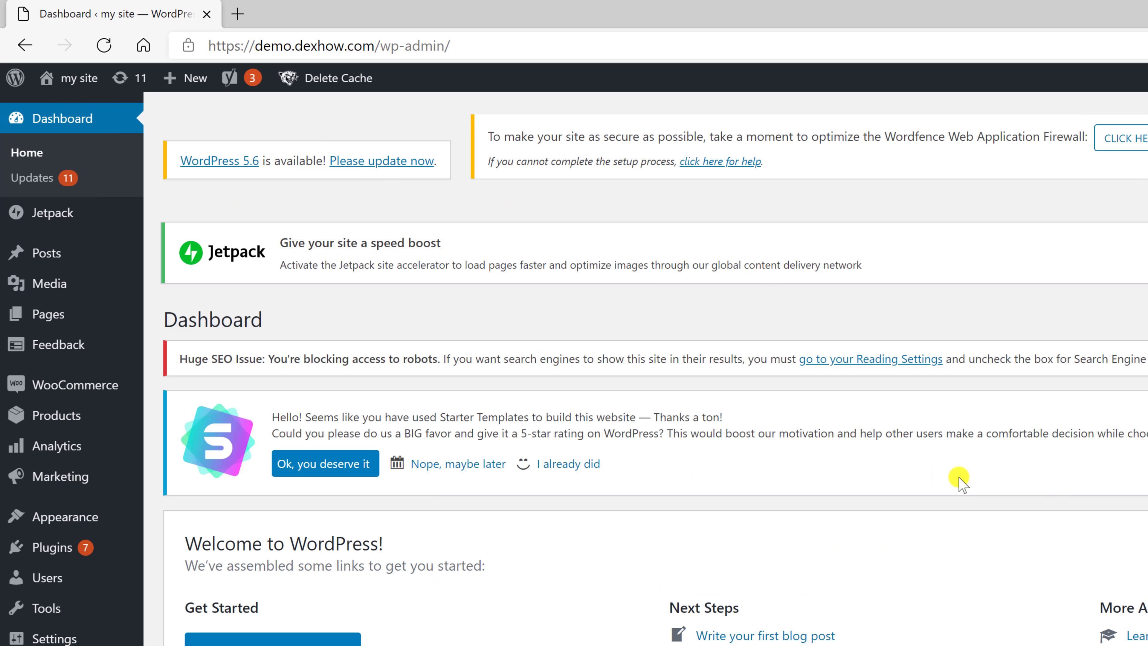
scroll(594, 474, down, 5)
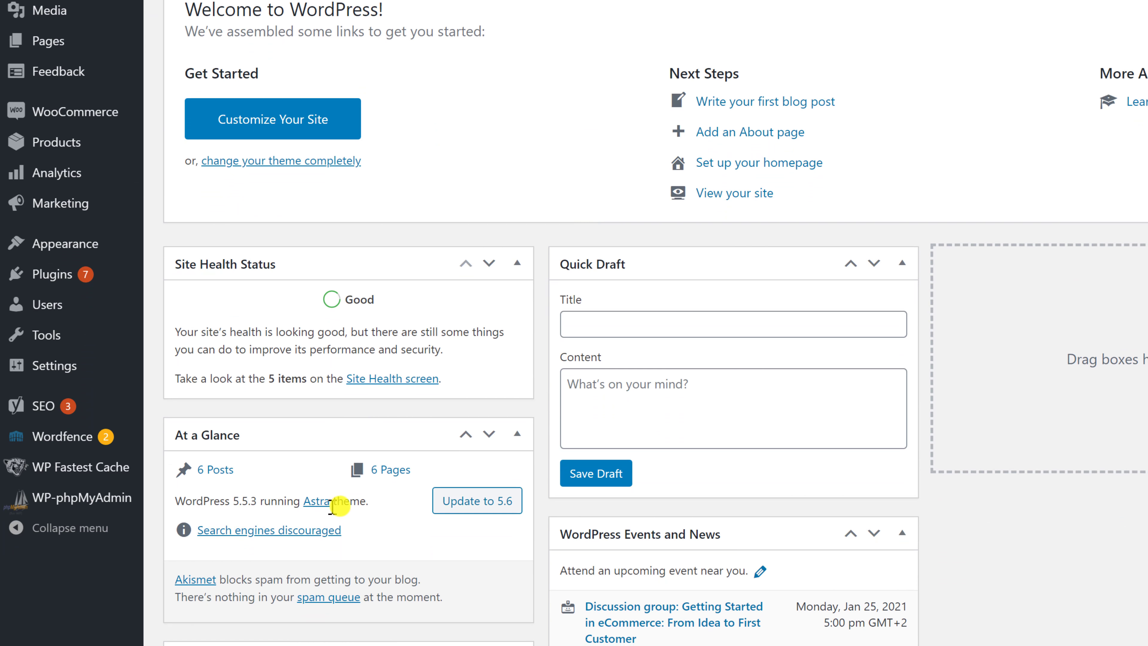
scroll(333, 506, up, 8)
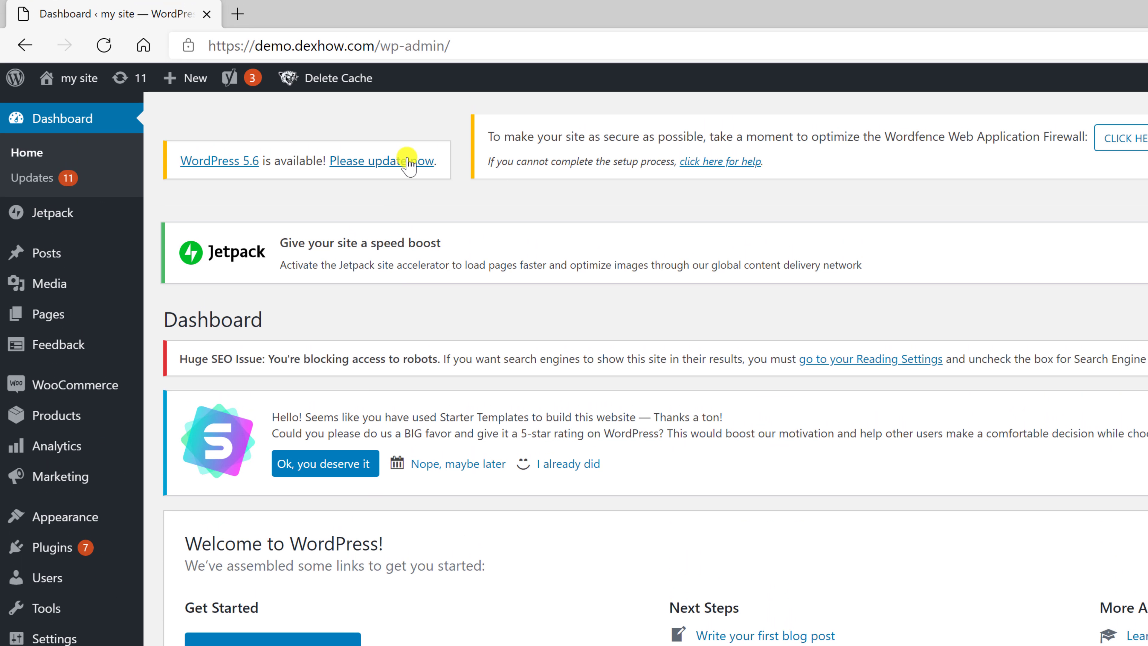
click(408, 162)
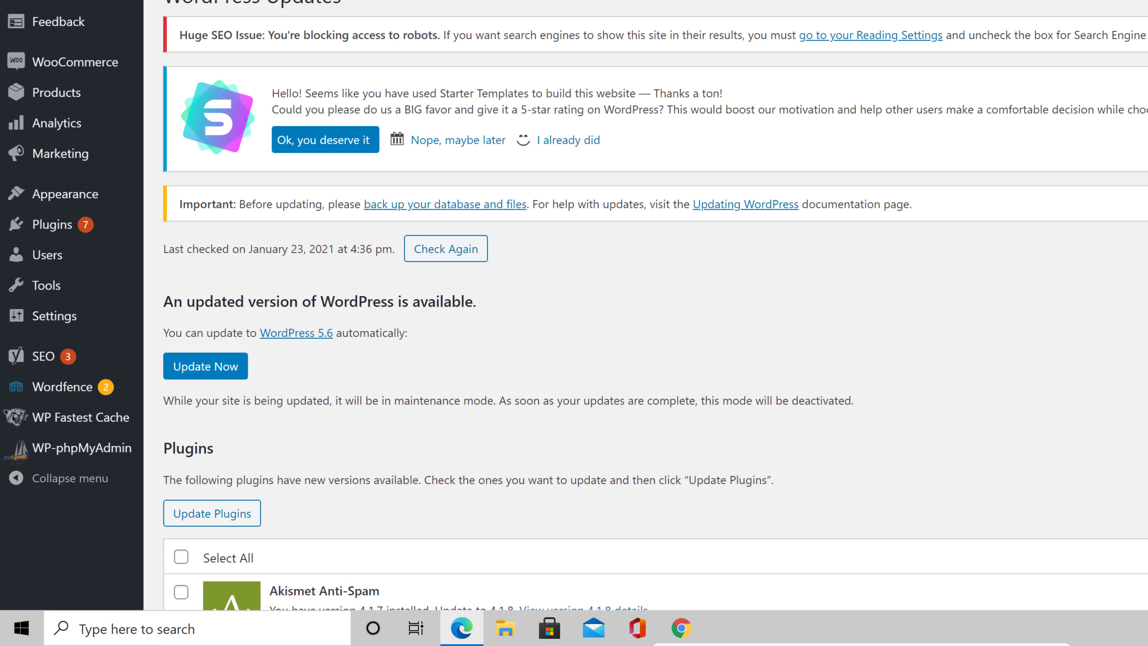
click(213, 364)
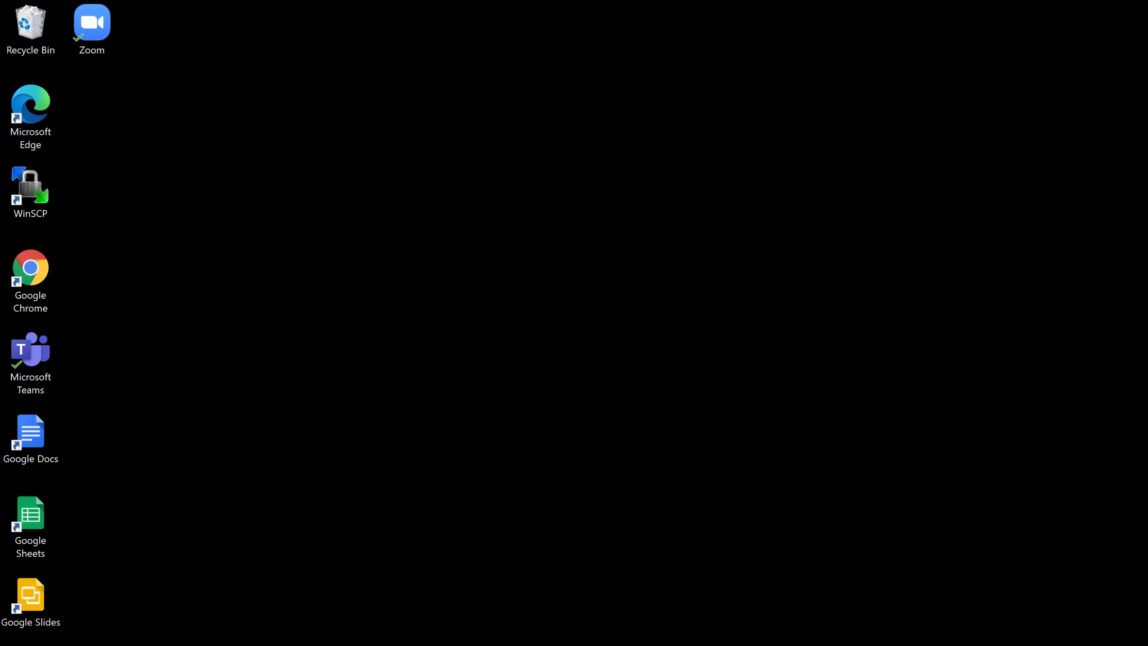
- Open wordpress.org in Microsoft Edge and download the WordPress 5.6 zip file
double_click(55, 130)
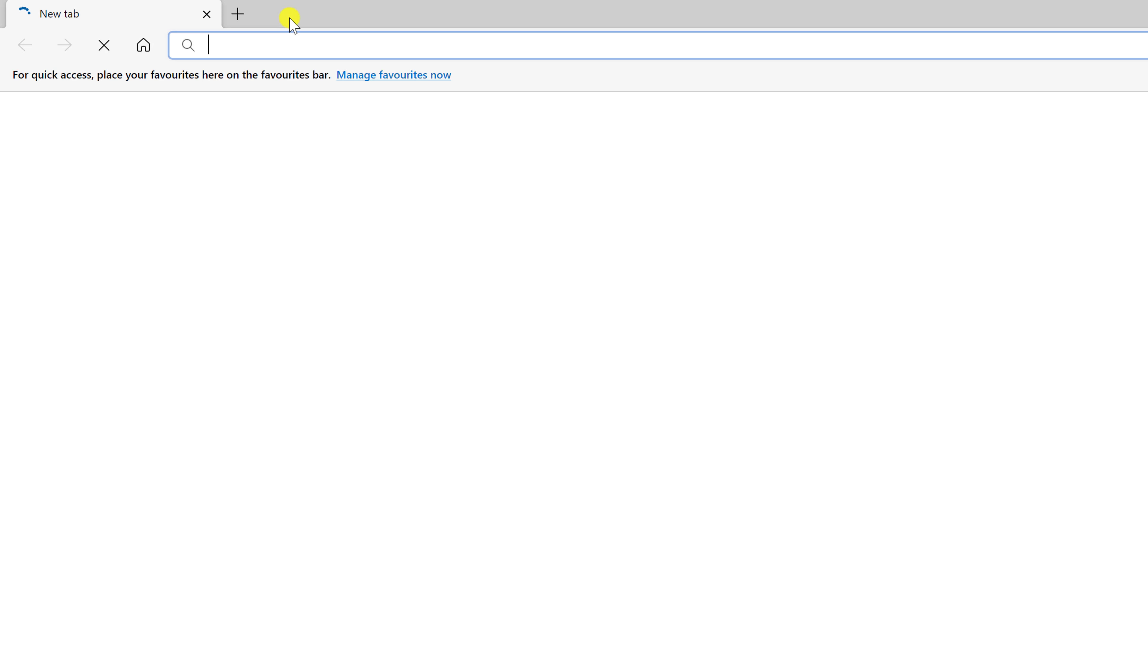
text(wordpress.org)
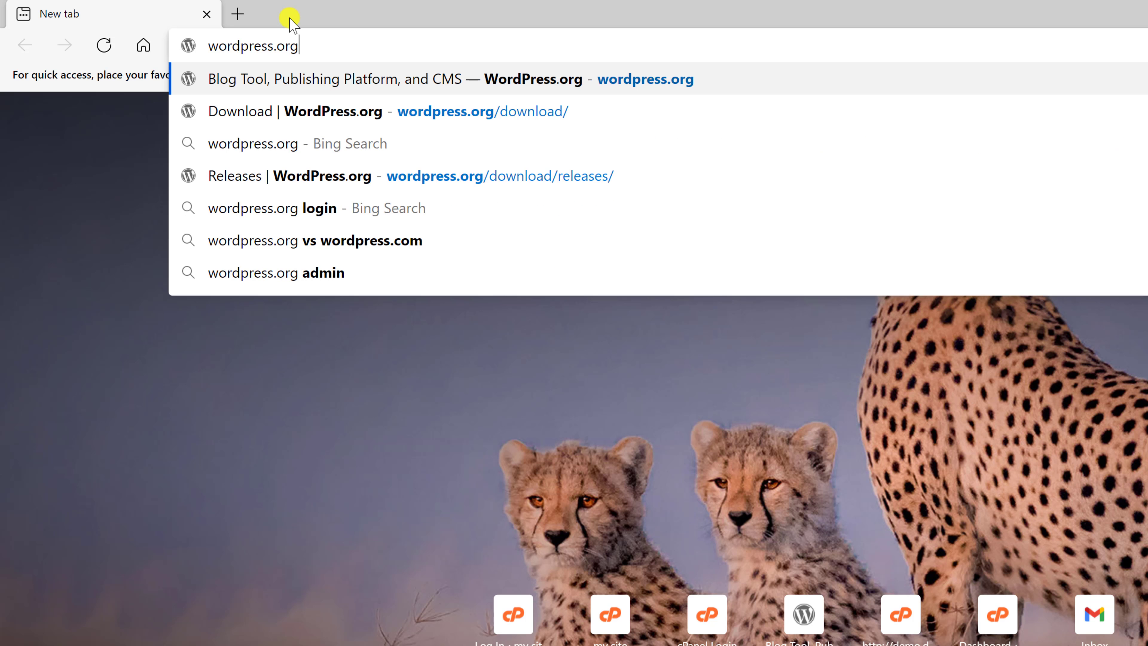
key(Return)
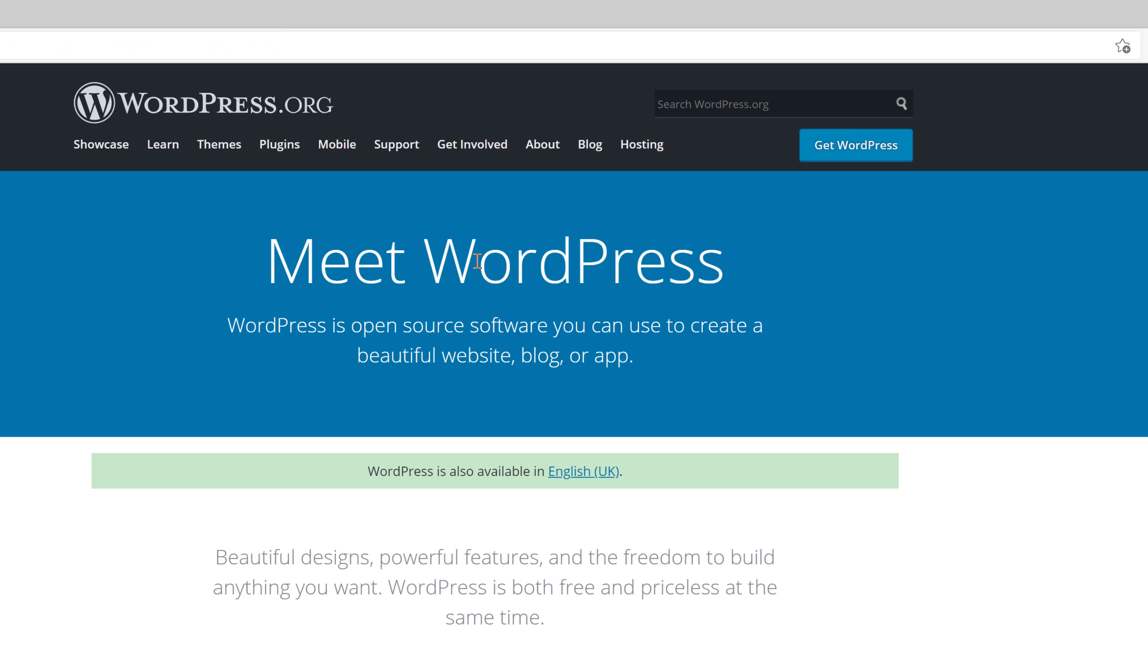
click(851, 154)
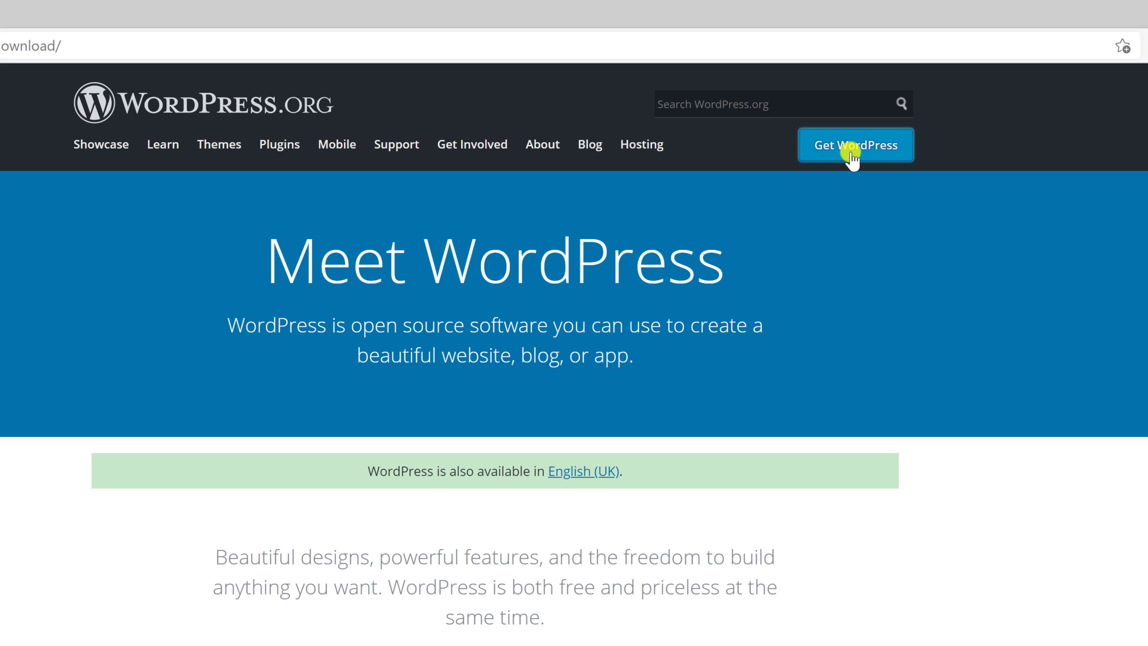
scroll(771, 626, down, 1)
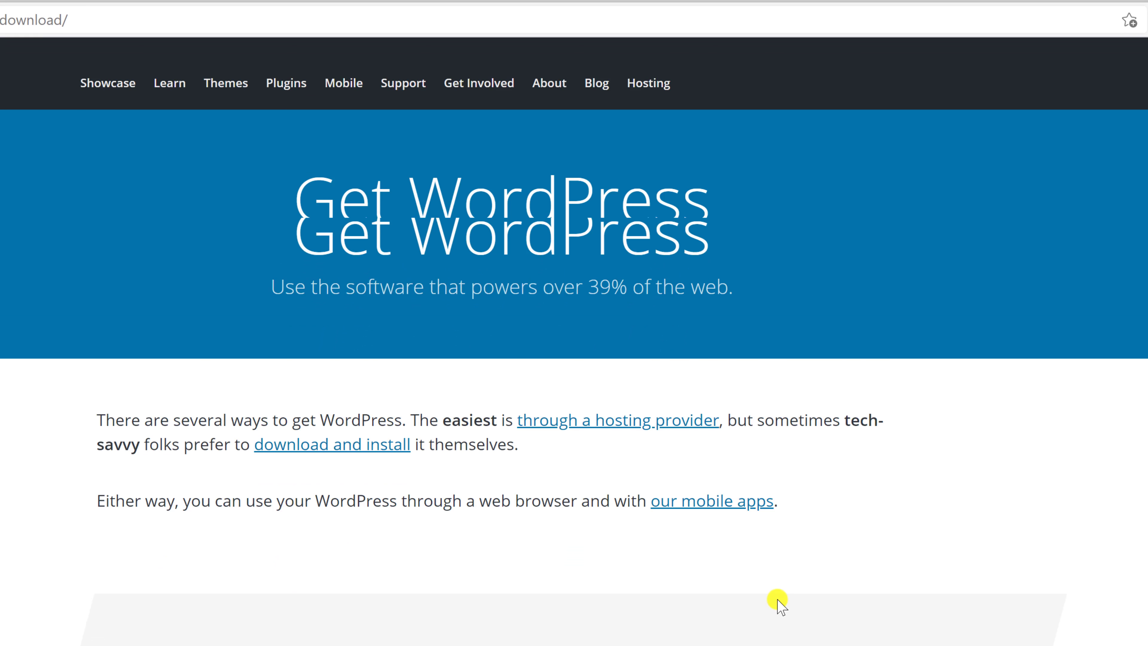
scroll(777, 599, down, 2)
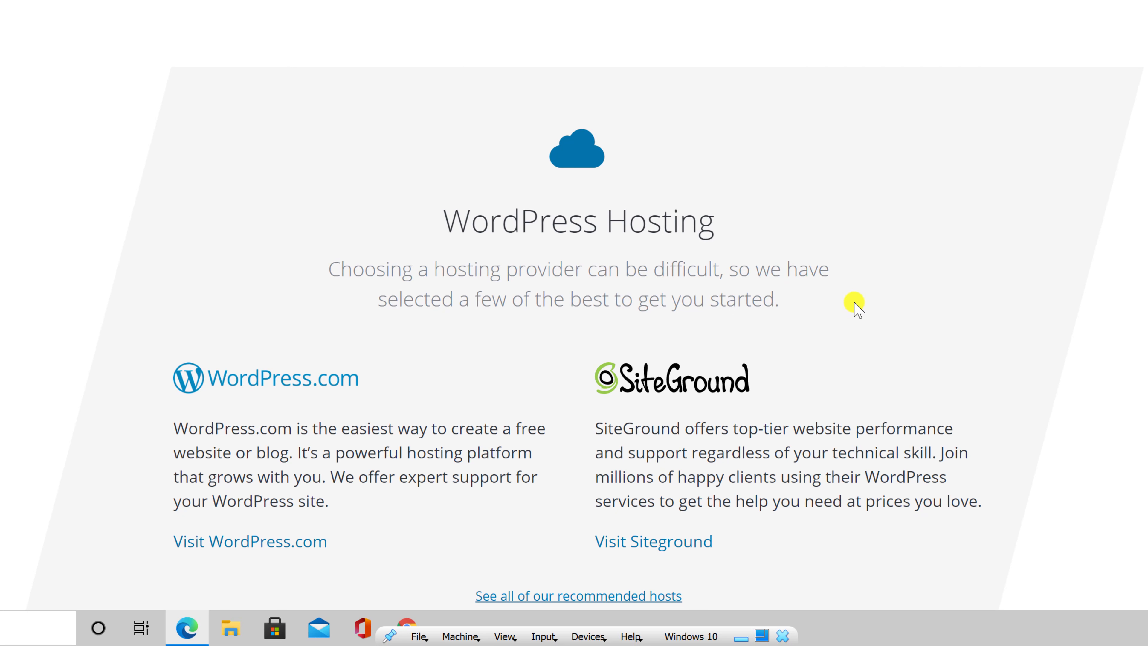
scroll(858, 309, down, 10)
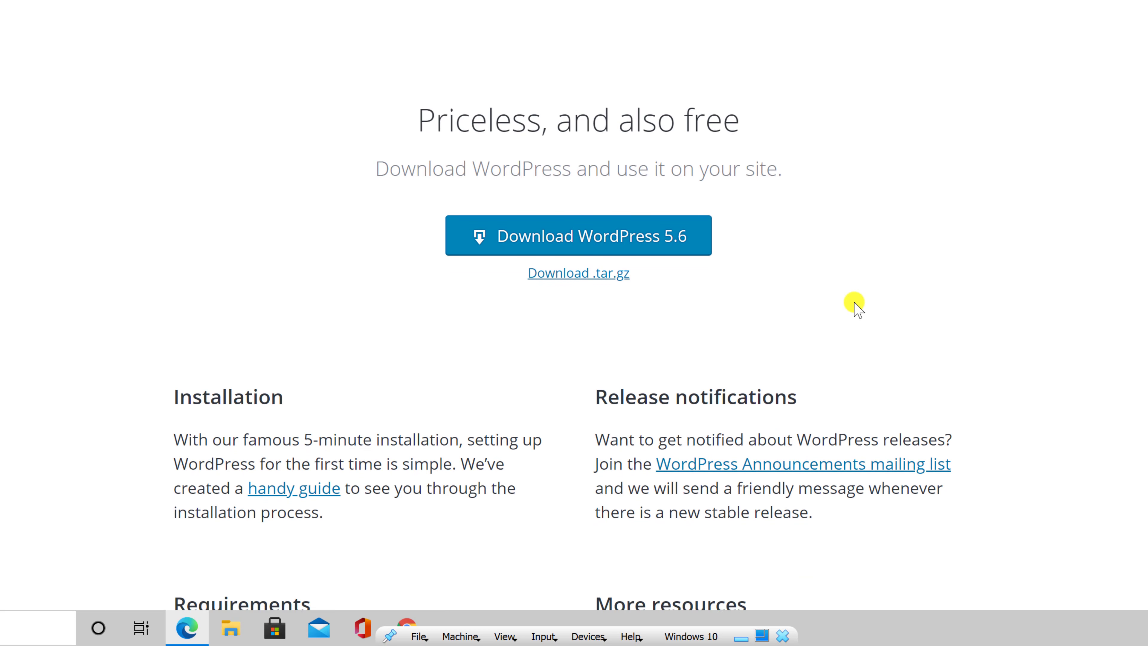
click(656, 108)
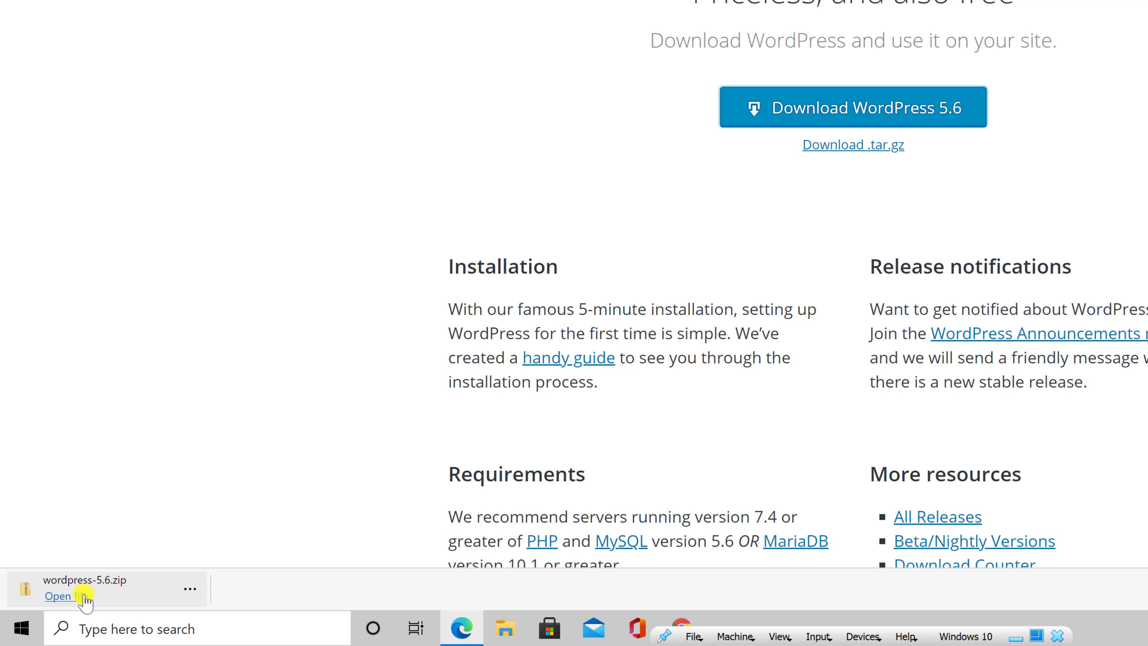
- Extract the downloaded wordpress-5.6 zip into its own folder in Downloads and close the folder windows
click(190, 588)
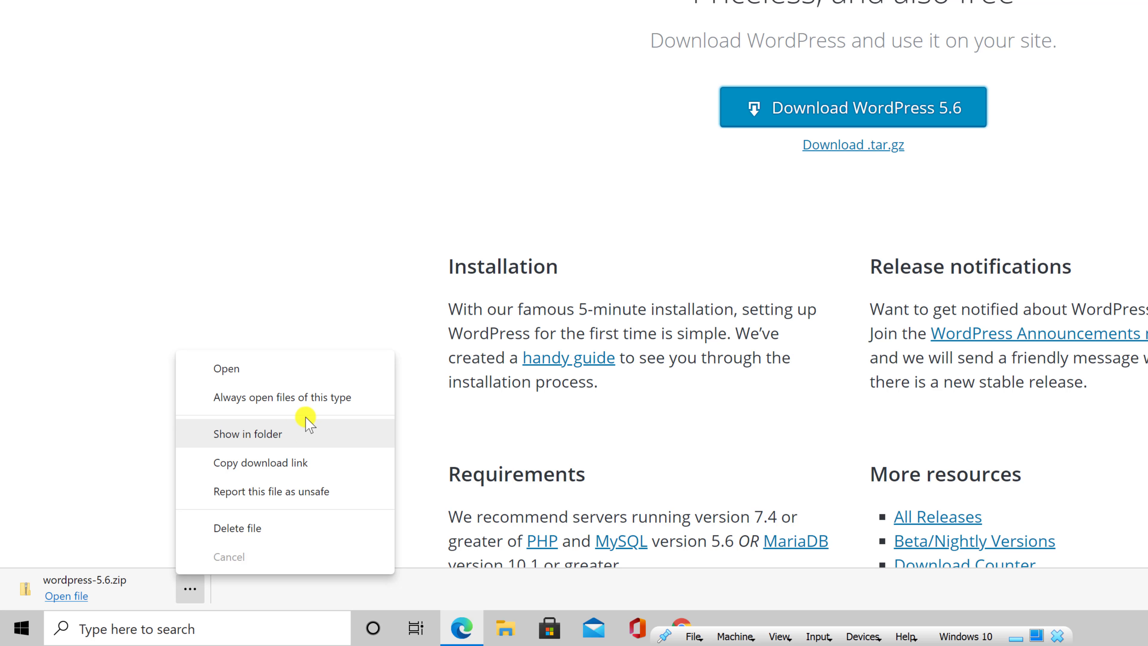
click(302, 430)
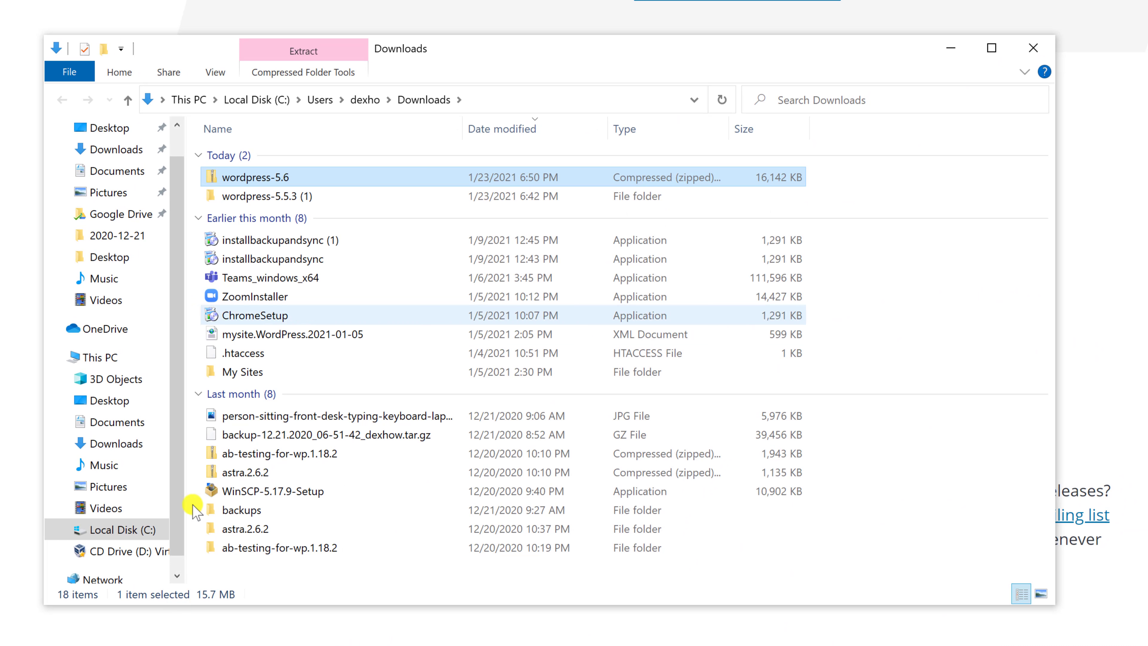
right_click(240, 179)
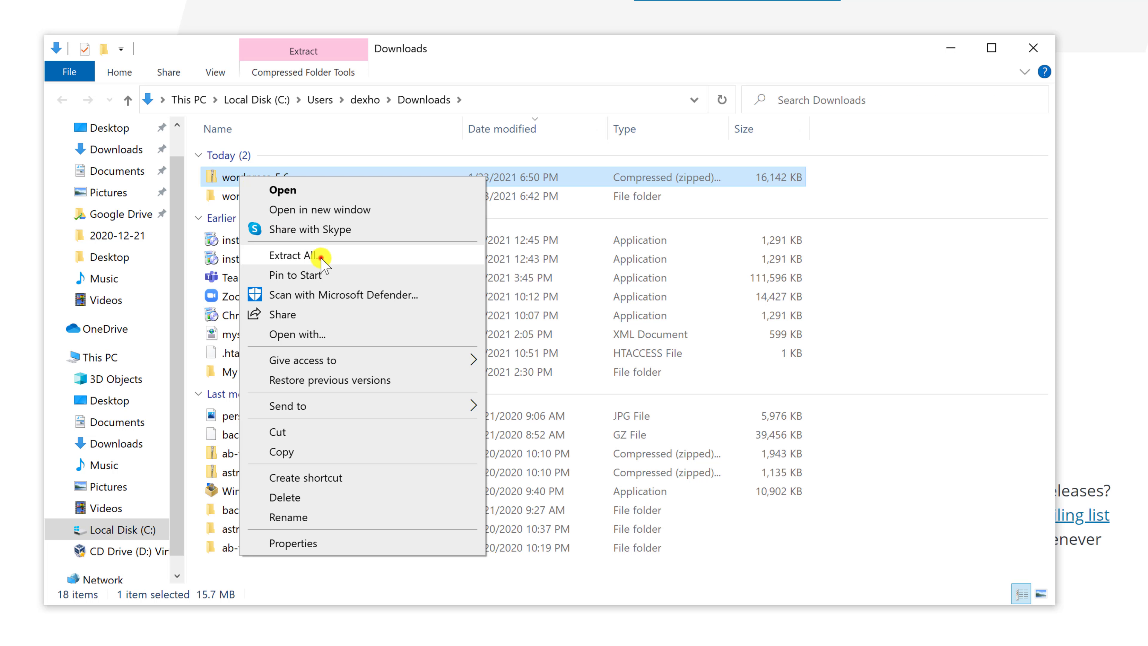
click(299, 255)
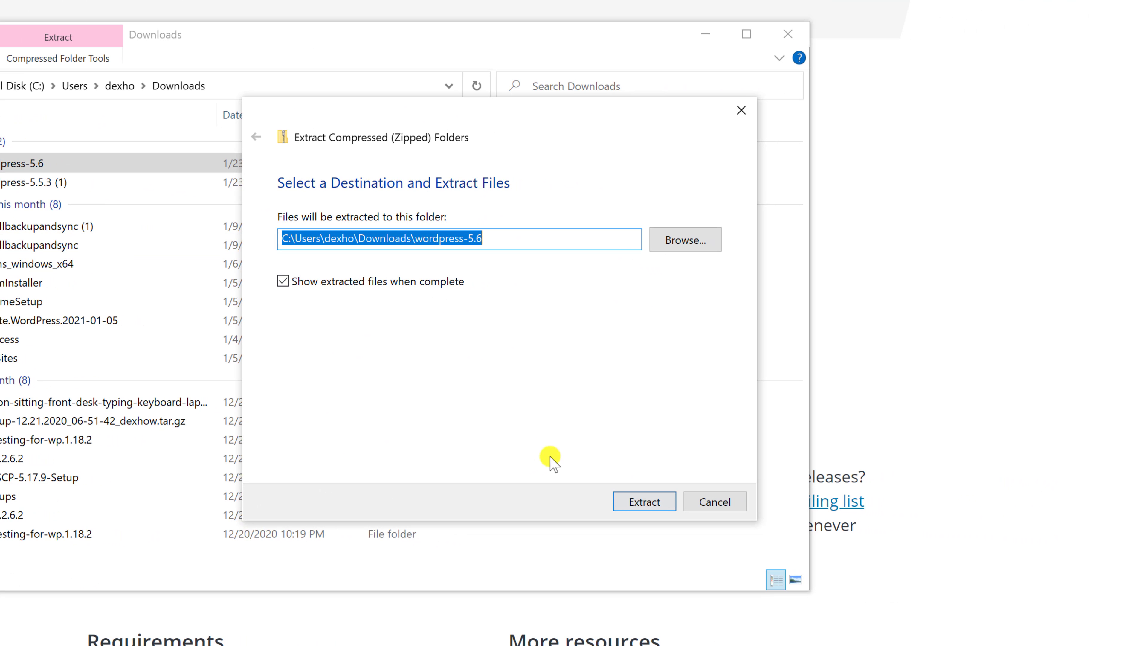
click(707, 505)
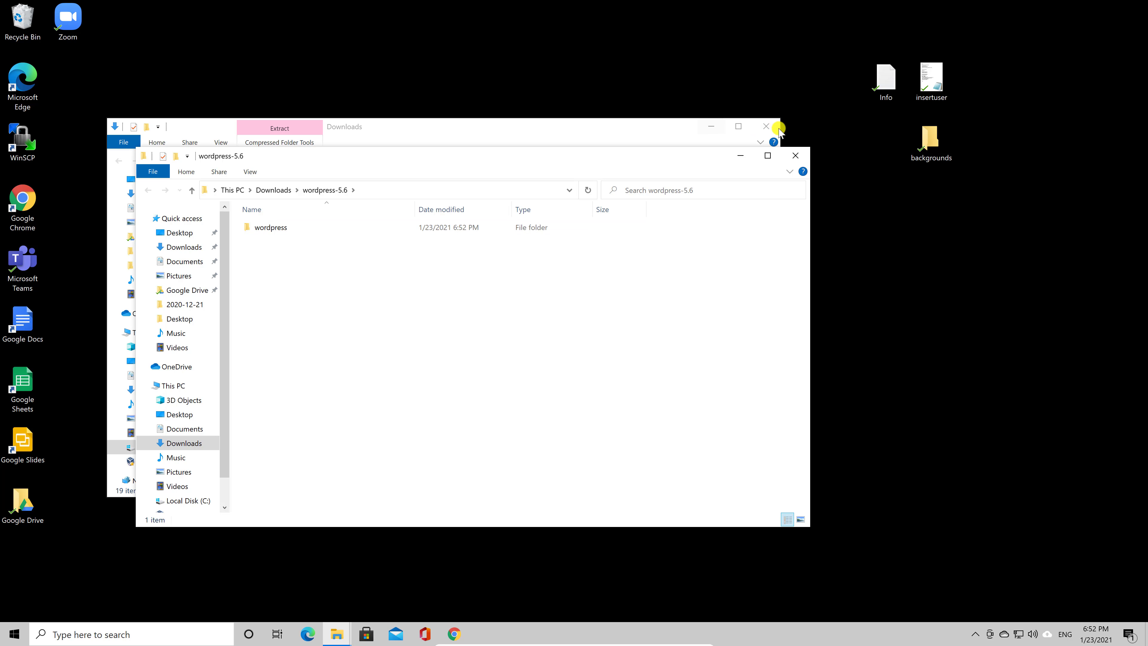
click(798, 156)
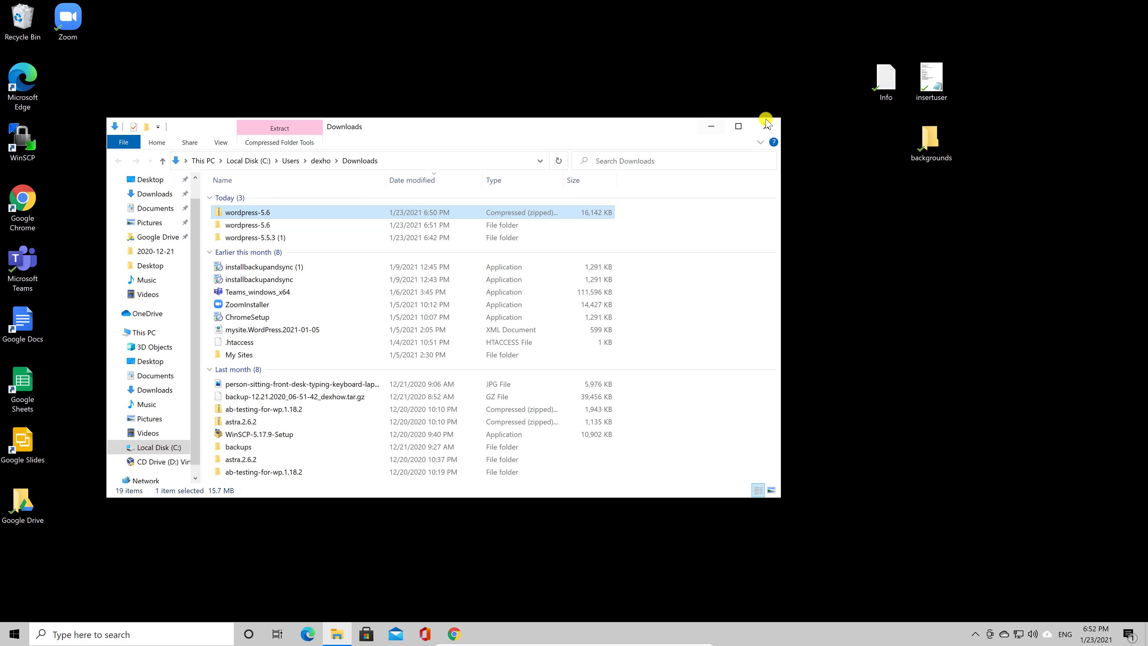
click(766, 126)
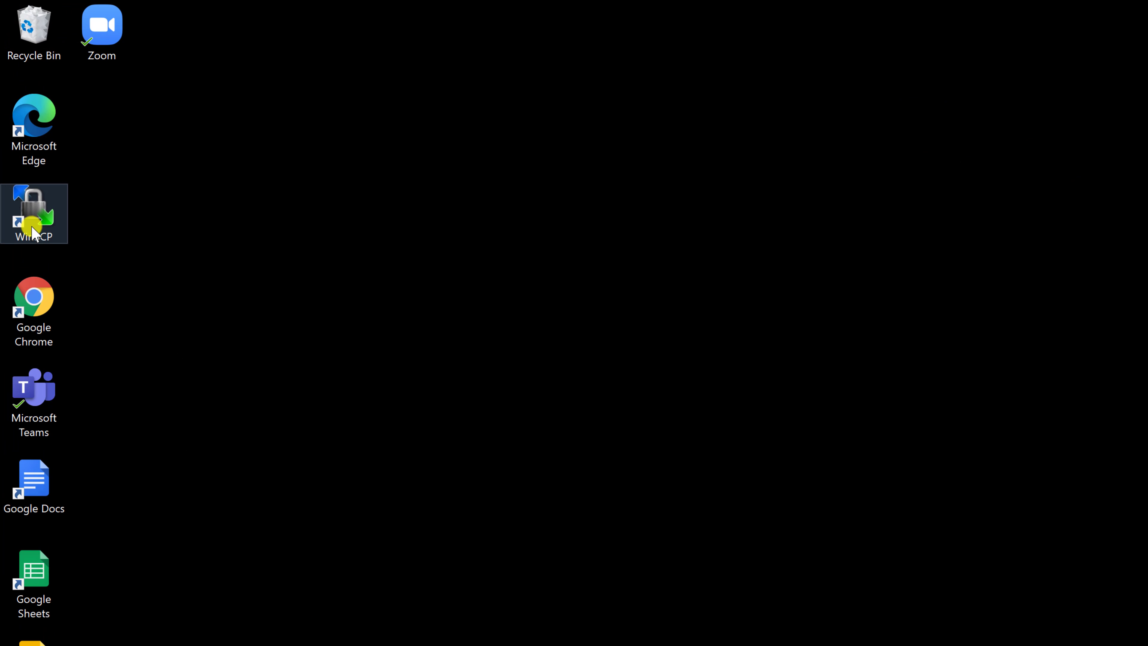
- Connect to My site in WinSCP, with the local Downloads\wordpress-5.6\wordpress folder and the remote public_html folder open
double_click(33, 233)
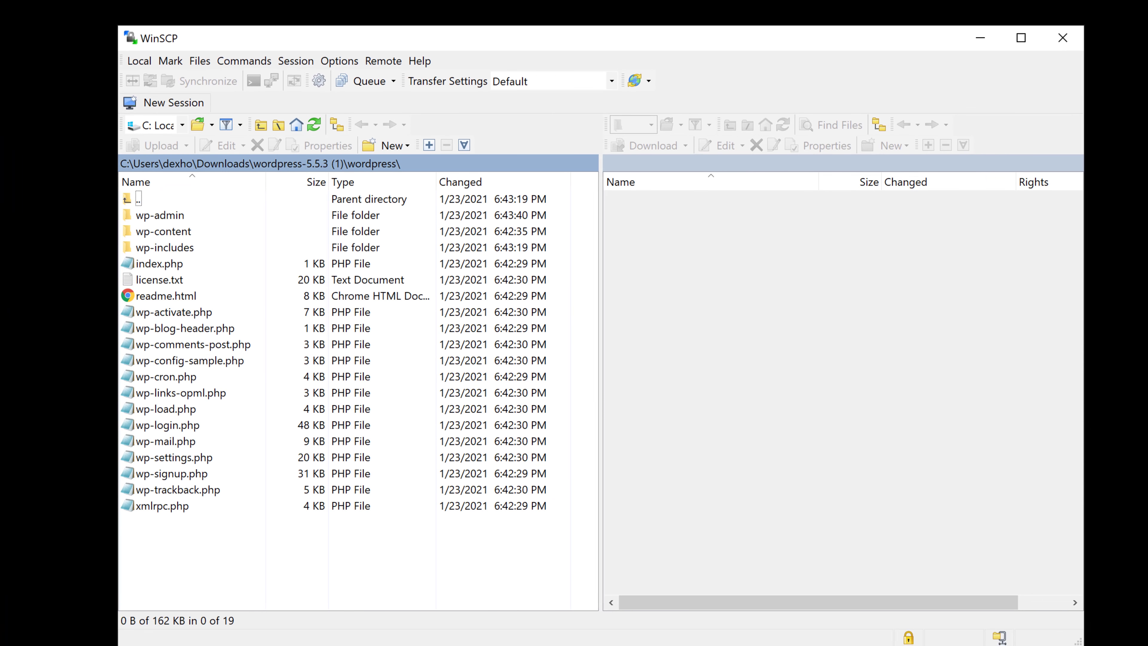
click(691, 490)
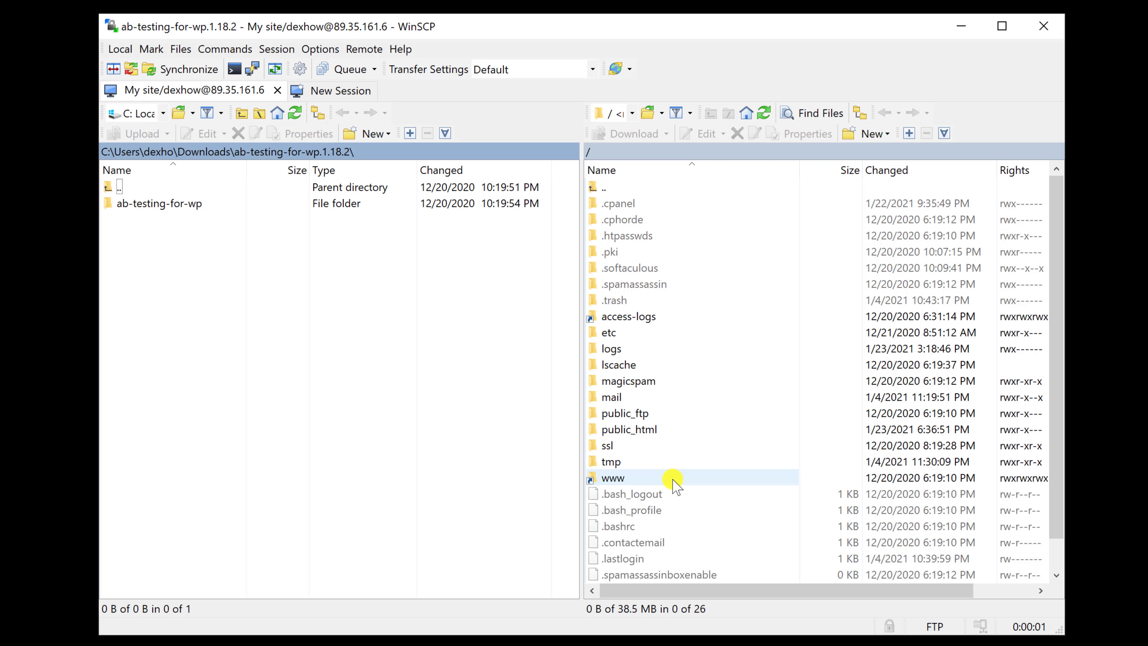
double_click(162, 187)
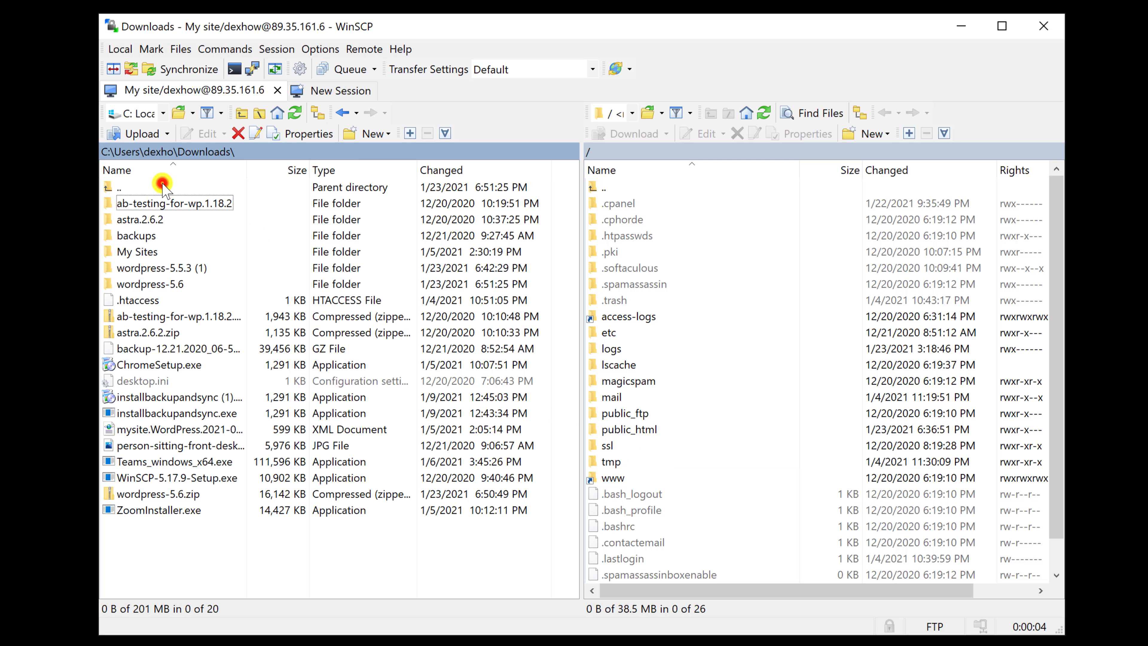
double_click(667, 429)
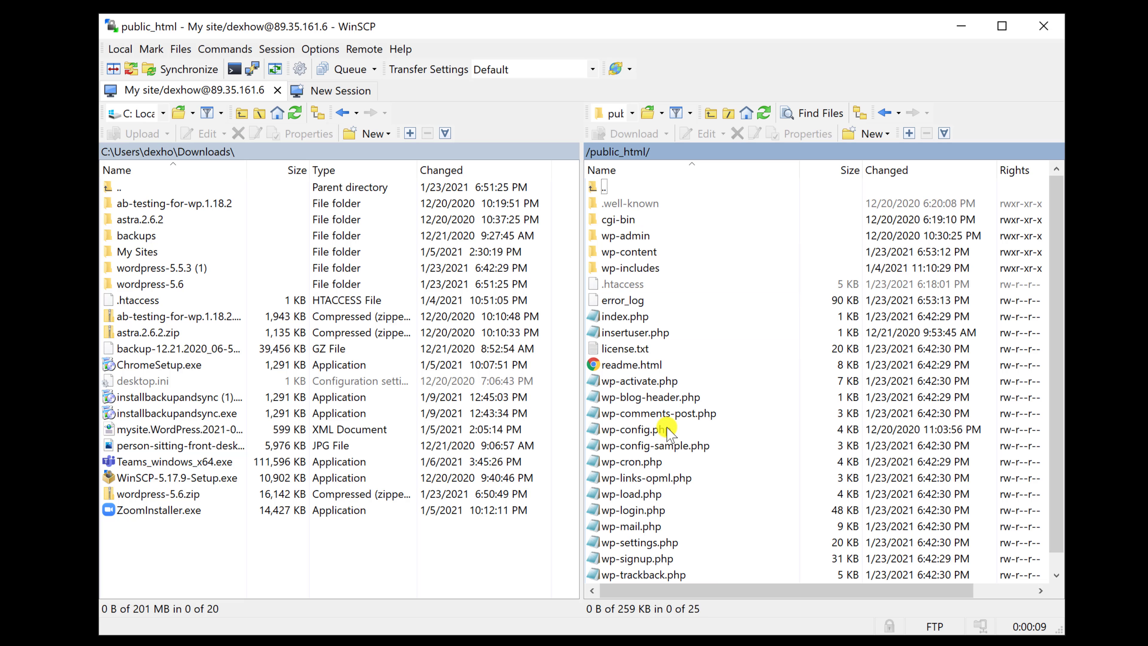
double_click(169, 283)
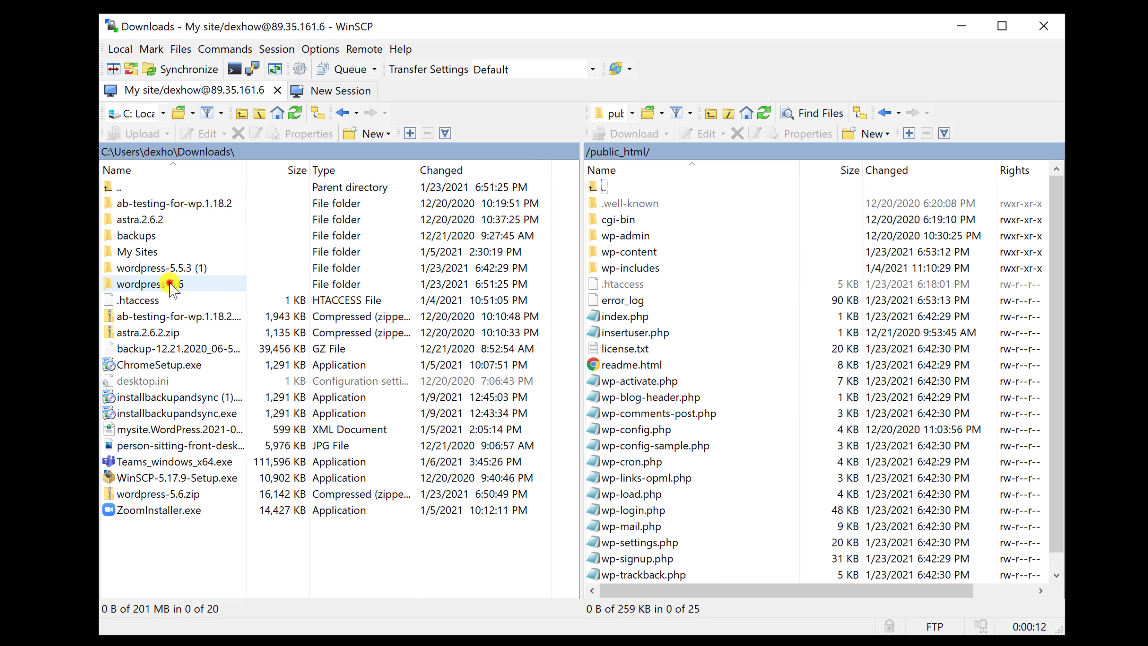
double_click(162, 206)
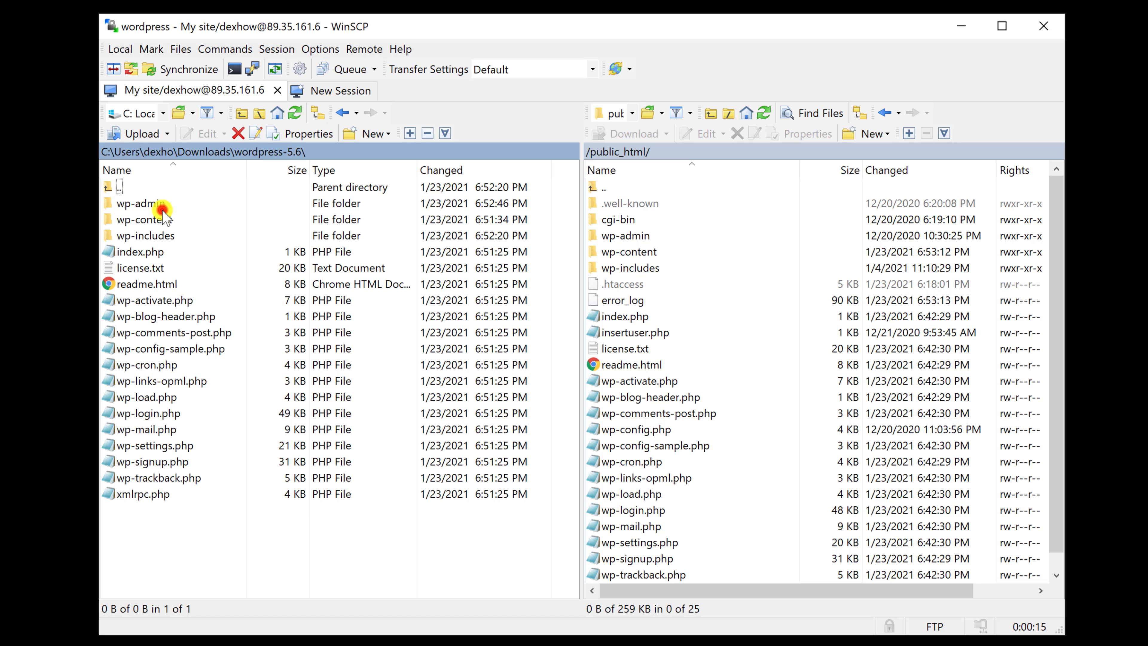
- Upload all files and folders from the local wordpress folder to the remote /public_html/ directory
drag(223, 548, 18, 143)
drag(152, 332, 470, 407)
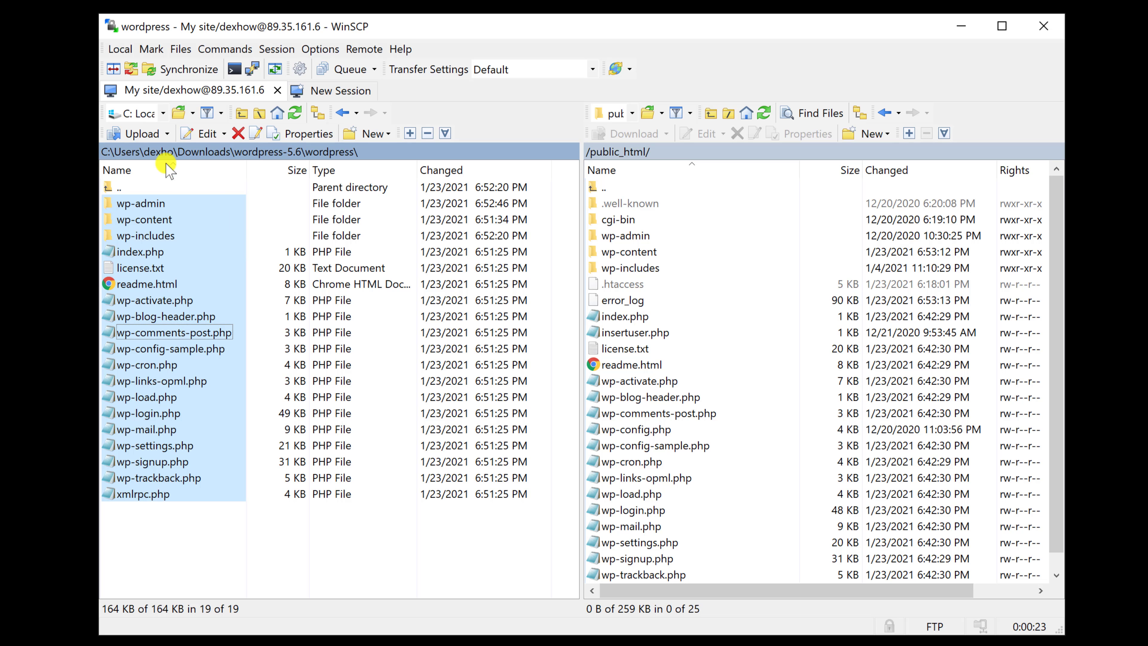
click(131, 133)
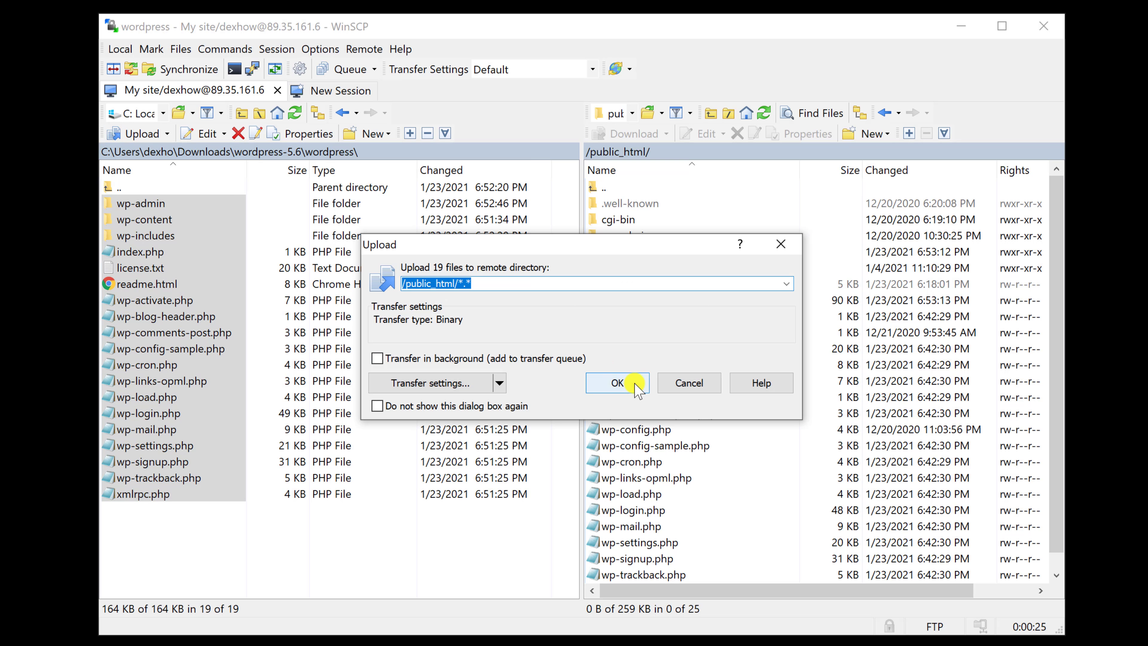
click(634, 384)
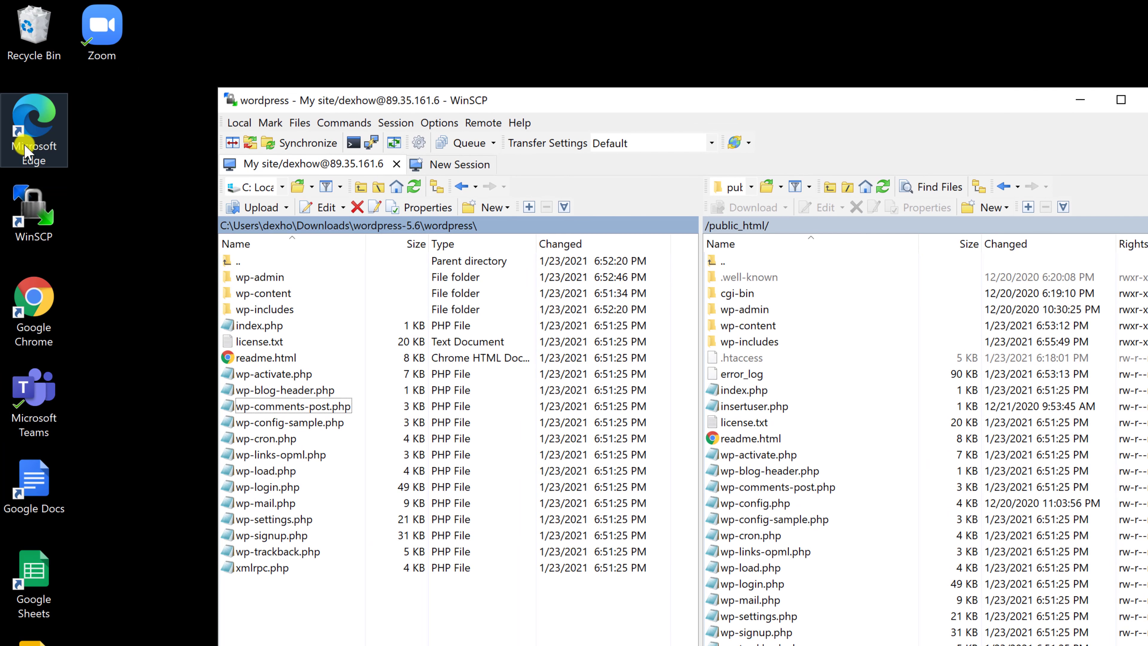
- Open demo.dexhow.com/wp-admin/ in Microsoft Edge, update the WordPress database and continue to the login page
double_click(27, 152)
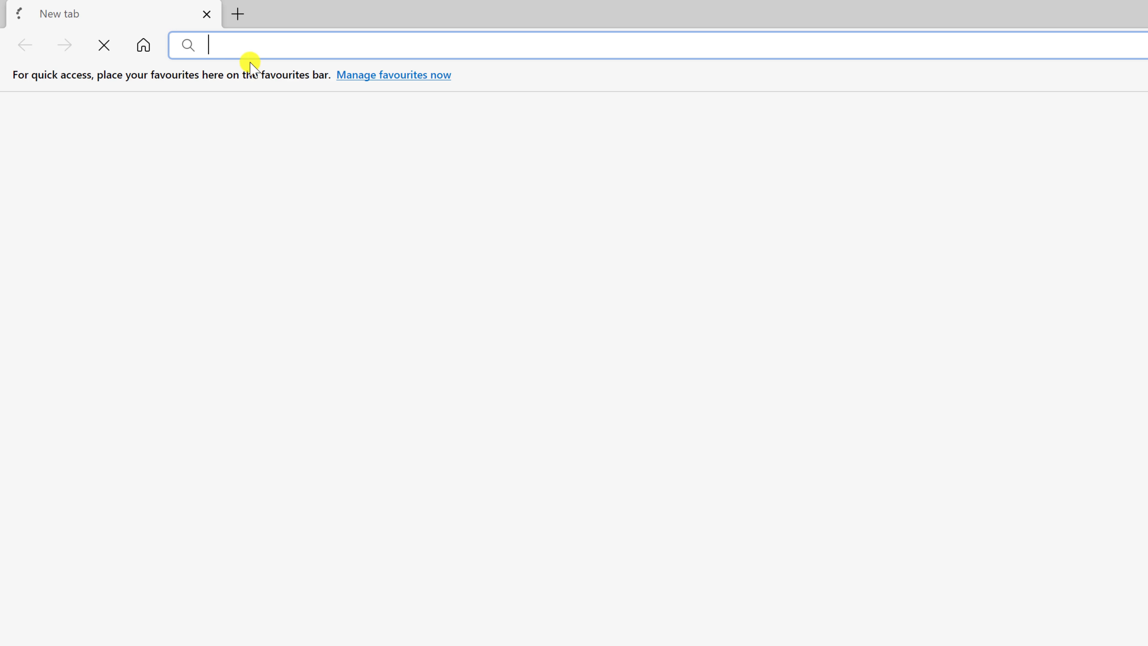
text(demo.dexhow.com/wp-admin/)
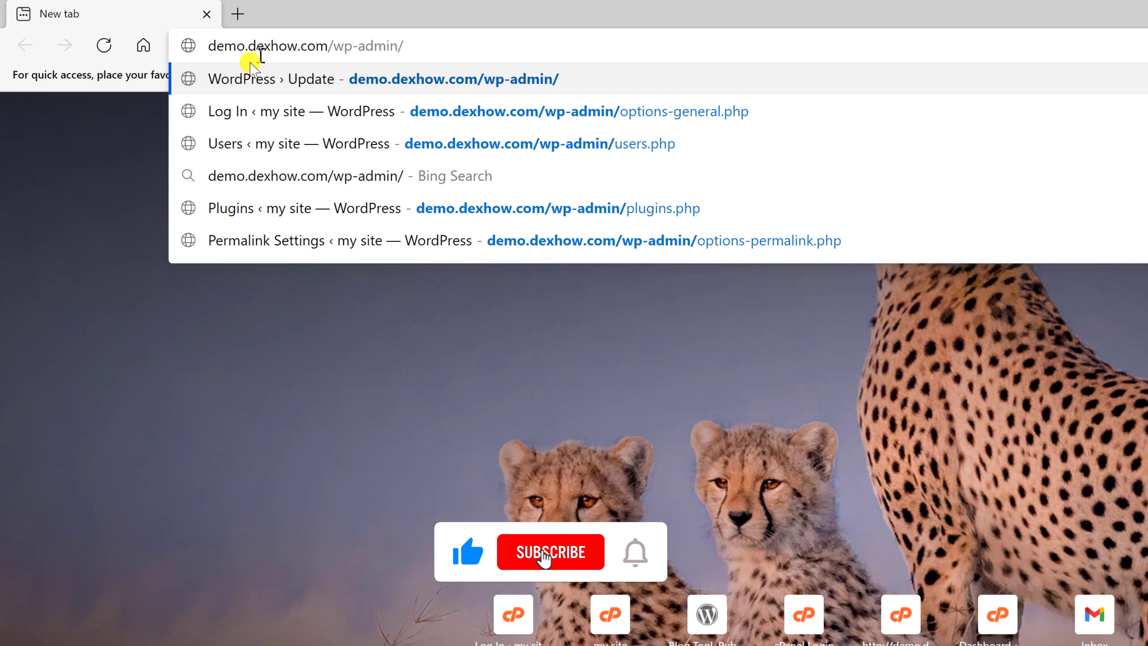
key(Return)
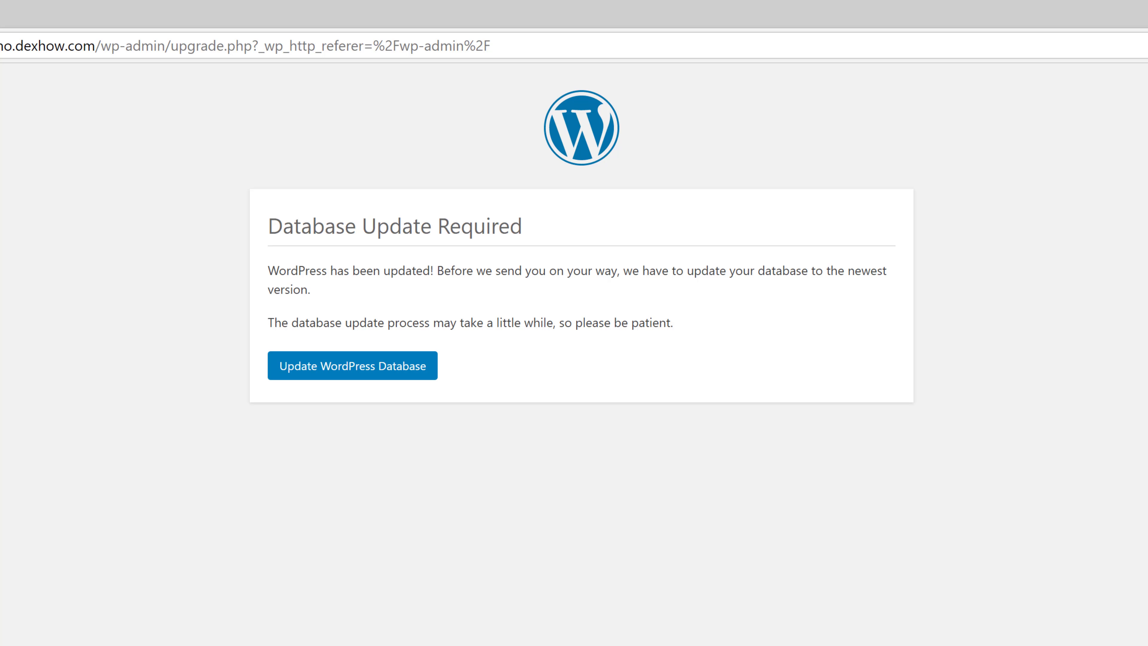
click(296, 364)
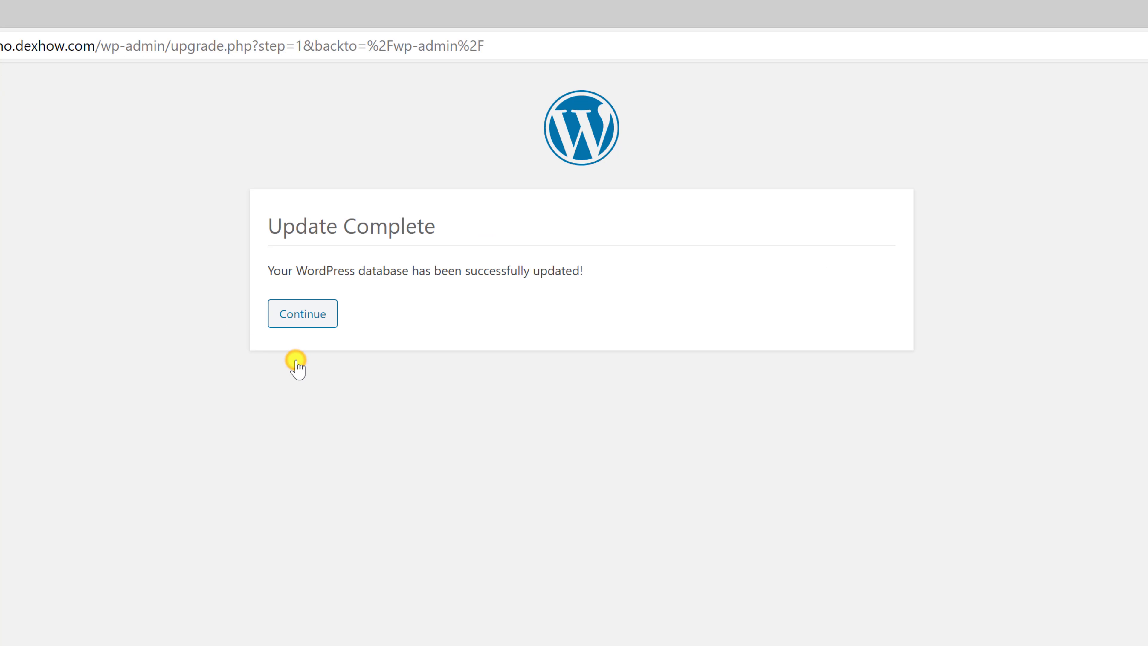
click(321, 319)
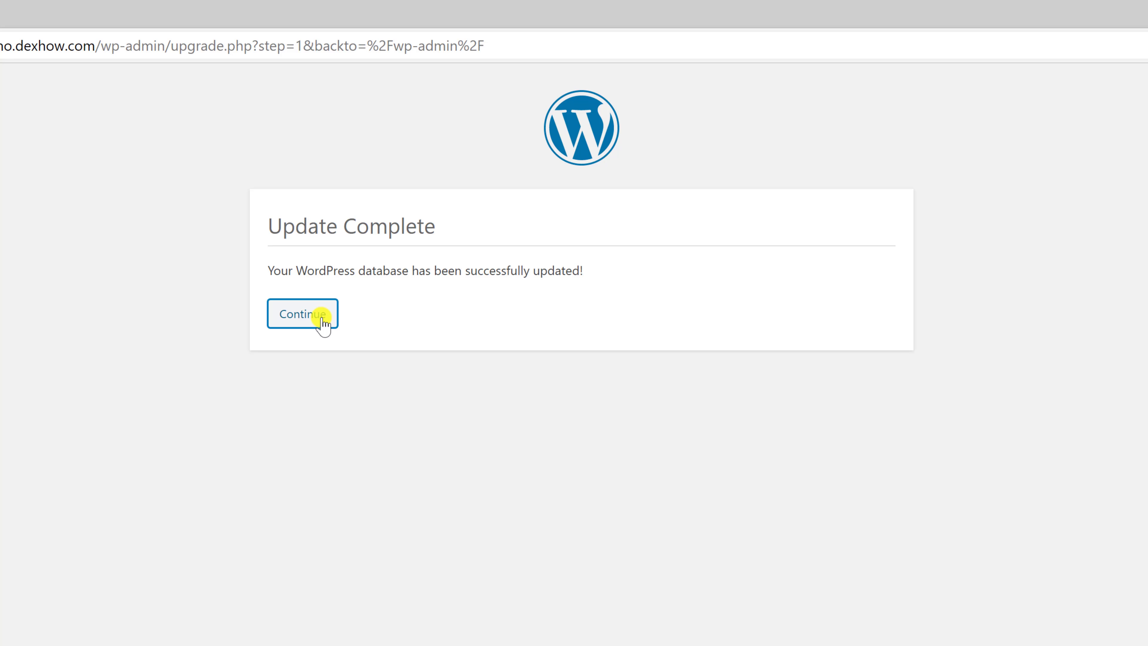
click(324, 322)
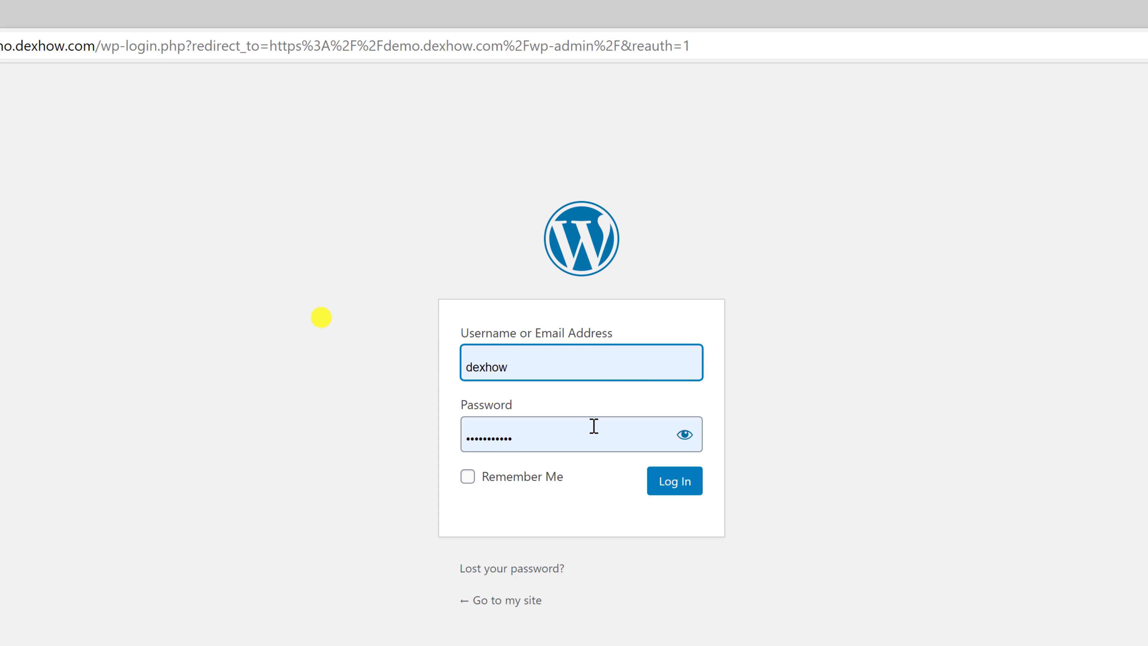
- Log in to the WordPress dashboard with the saved credentials and look through the dashboard page
click(673, 482)
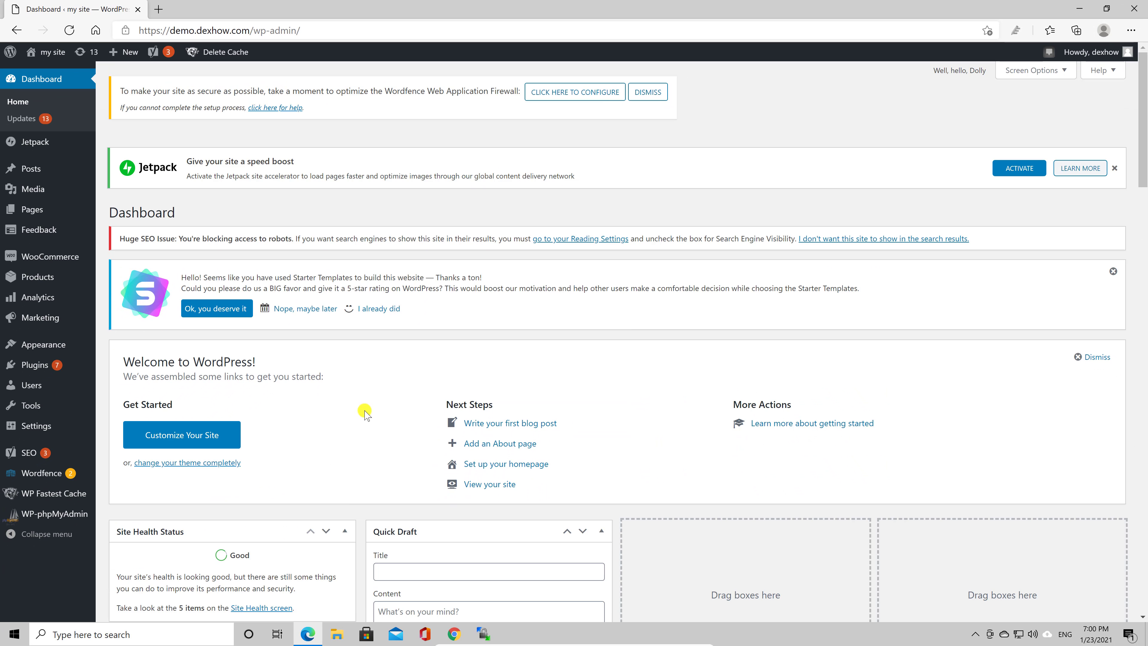
scroll(364, 412, down, 2)
scroll(364, 412, down, 2)
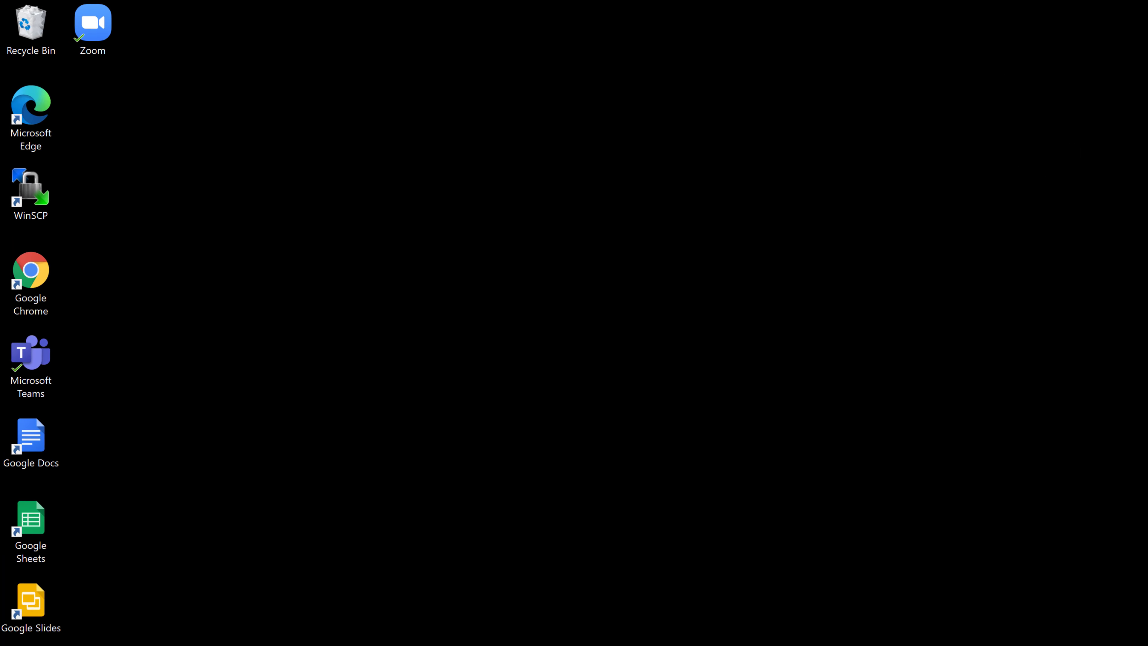
- Open demo.dexhow.com/cpanel in Microsoft Edge and log in to cPanel with the saved credentials
double_click(51, 156)
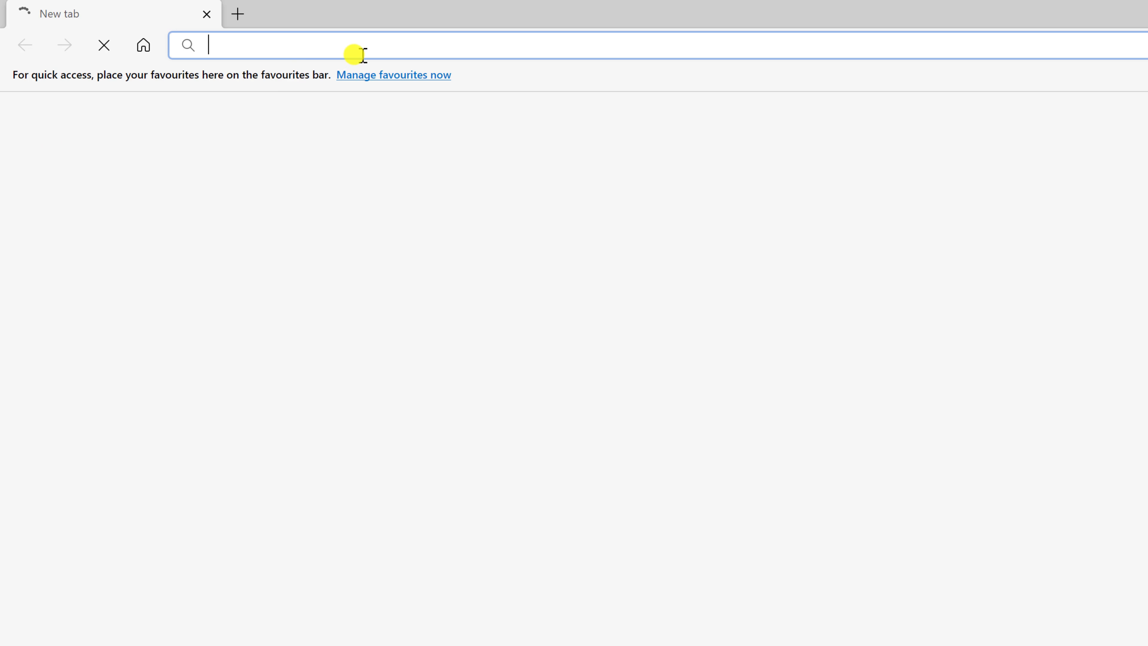
text(demo)
key(Right)
key(BackSpace)
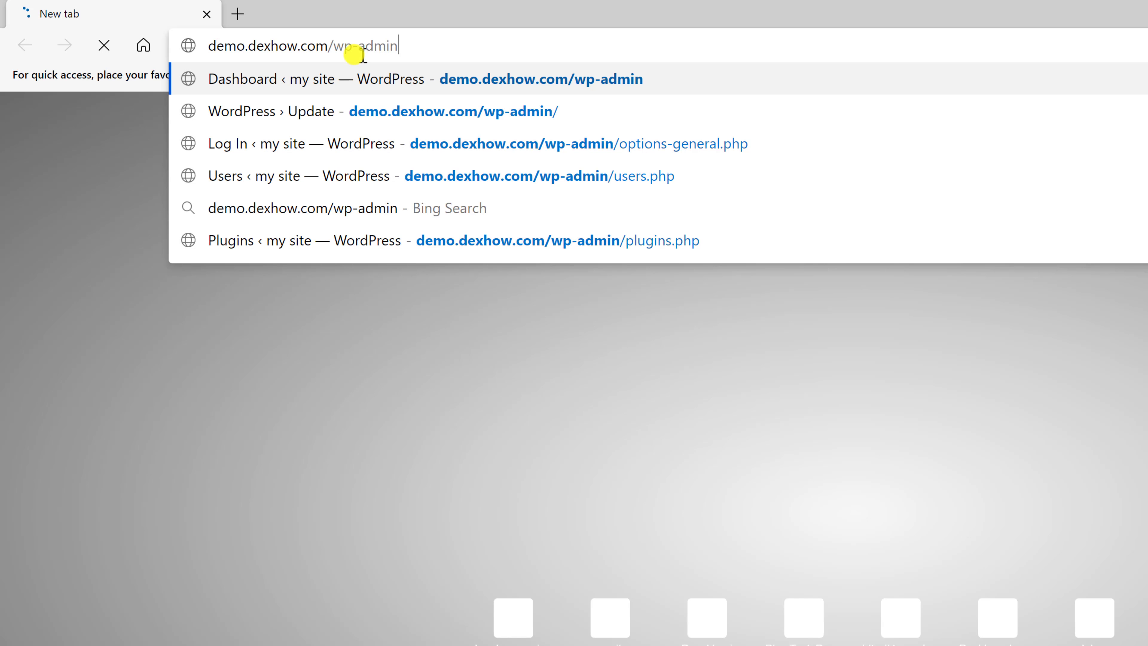
key(BackSpace)
key(BackSpace)
key(BackSpace)
key(BackSpace)
key(BackSpace)
key(BackSpace)
key(BackSpace)
key(BackSpace)
text(c)
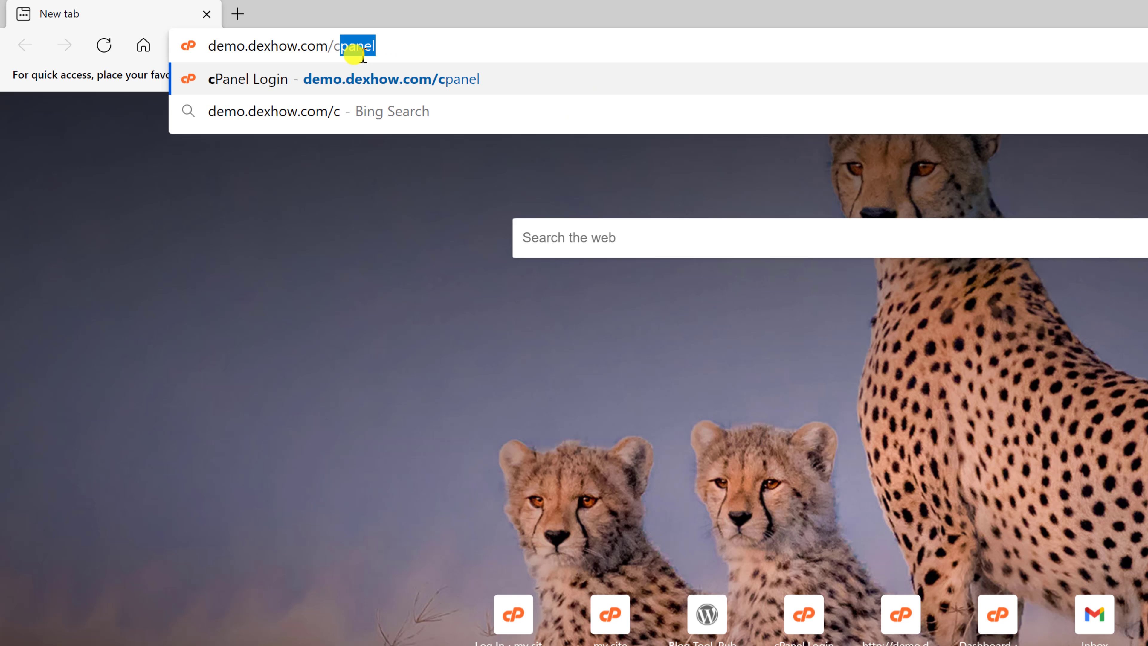
key(Return)
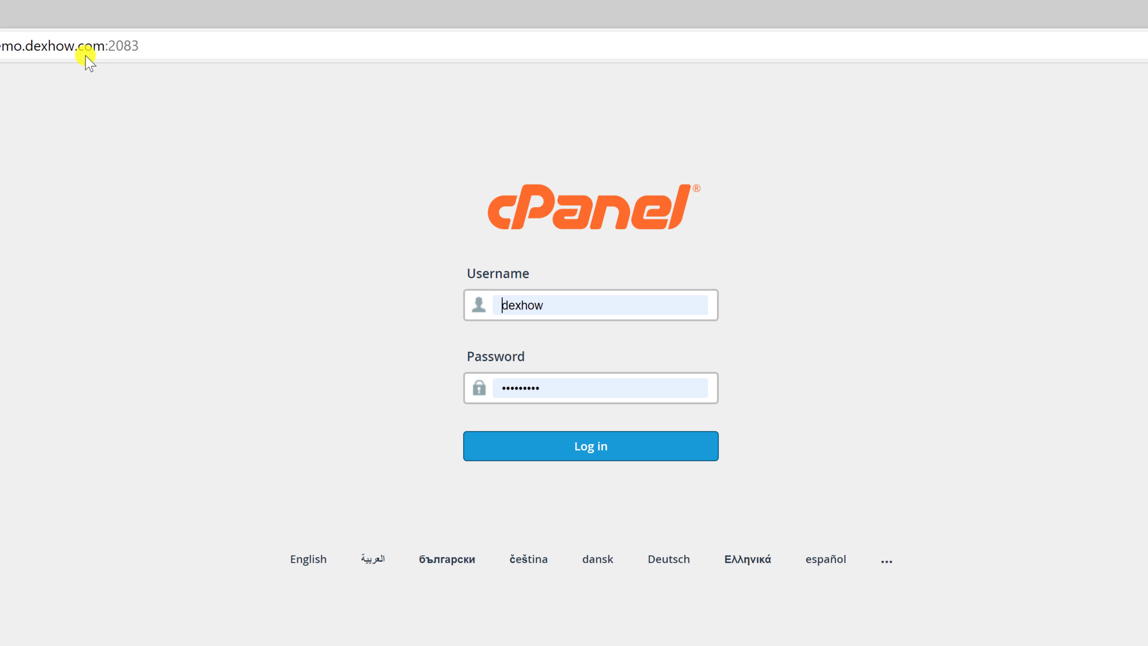
click(541, 457)
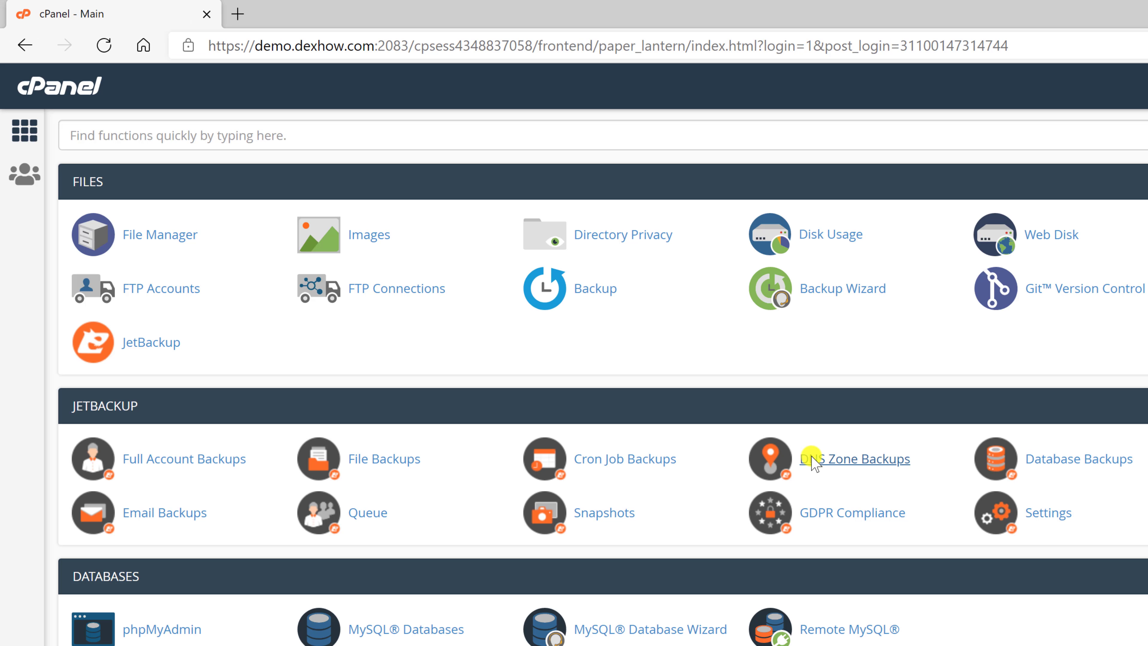
- In cPanel's File Manager, create a folder named !new in the home directory and open it
click(186, 239)
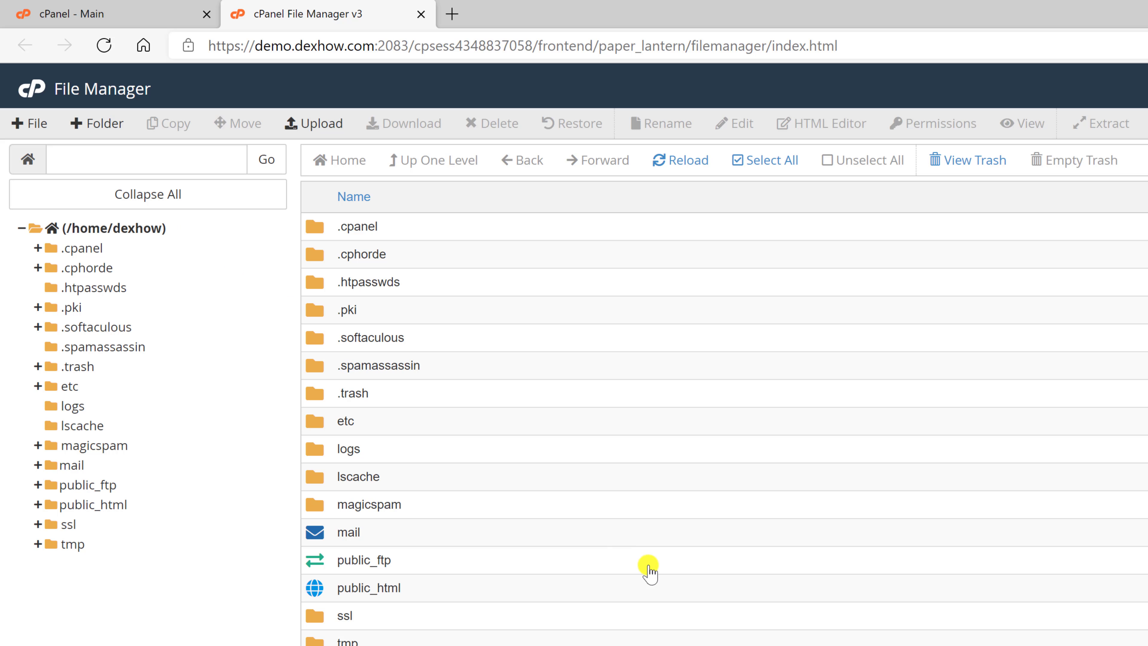
click(97, 123)
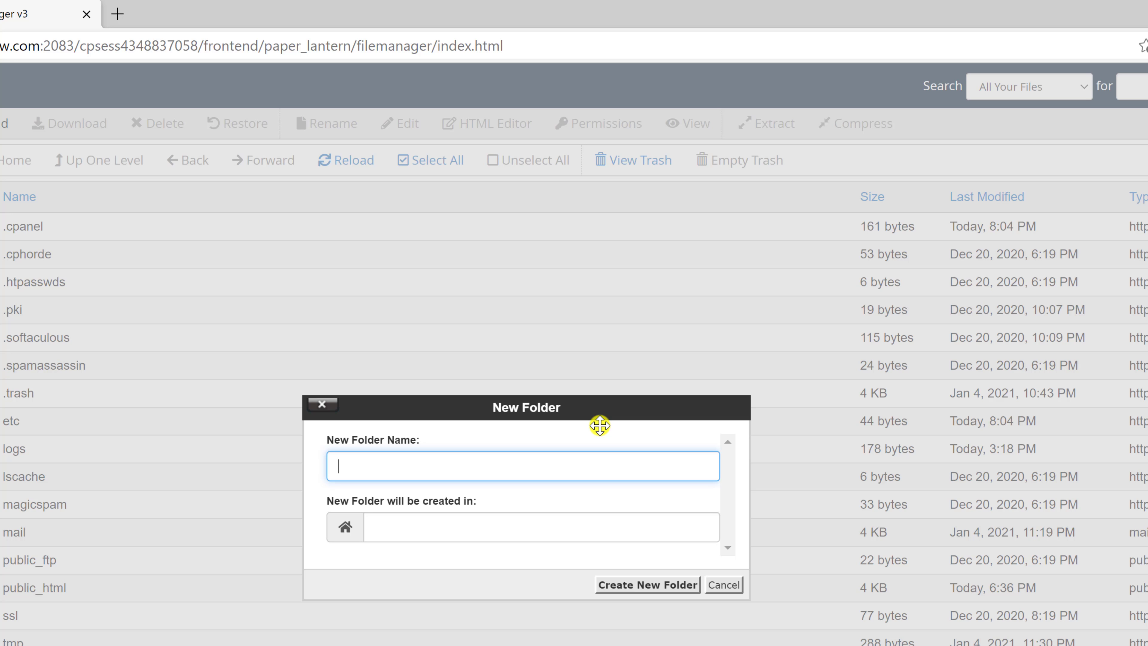
text(!new)
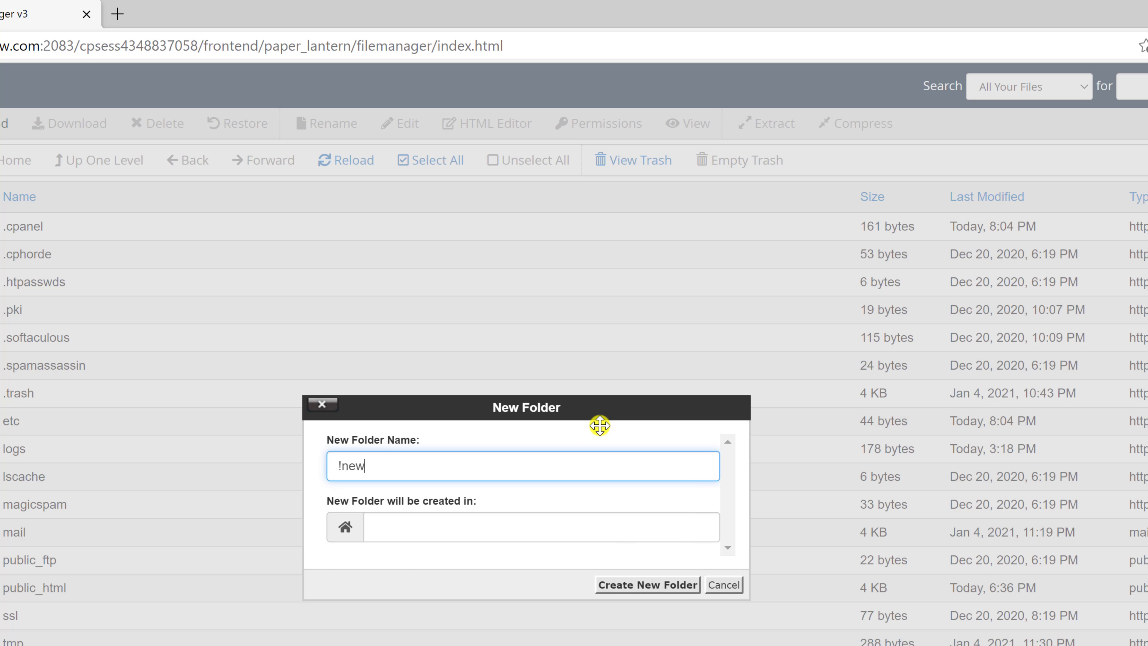
click(665, 586)
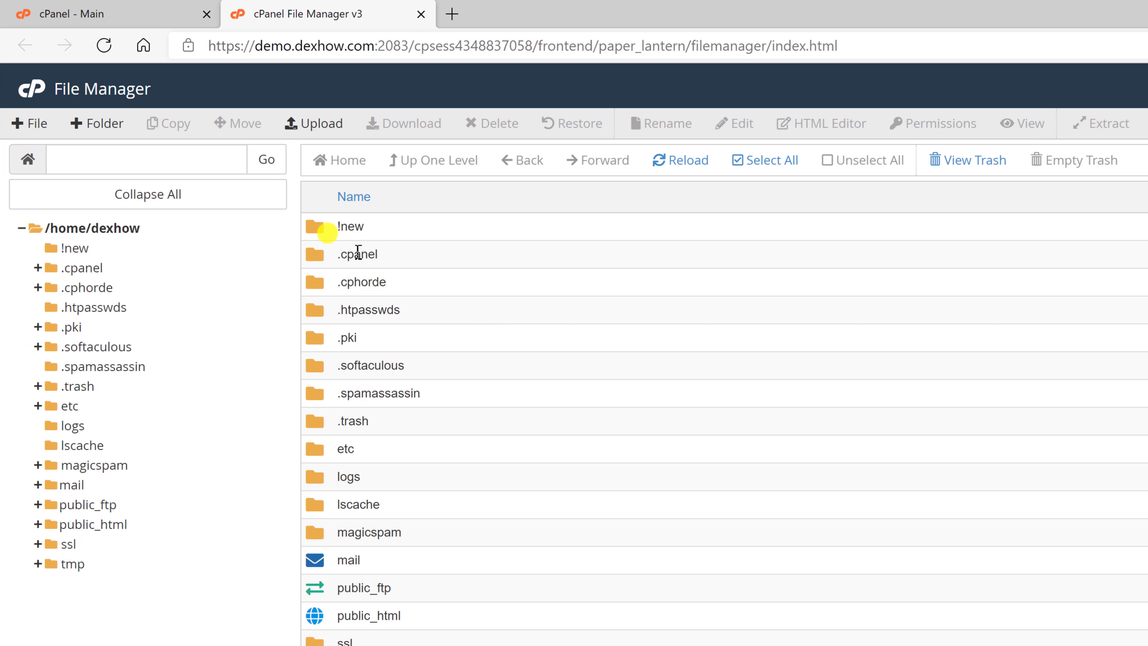
double_click(327, 233)
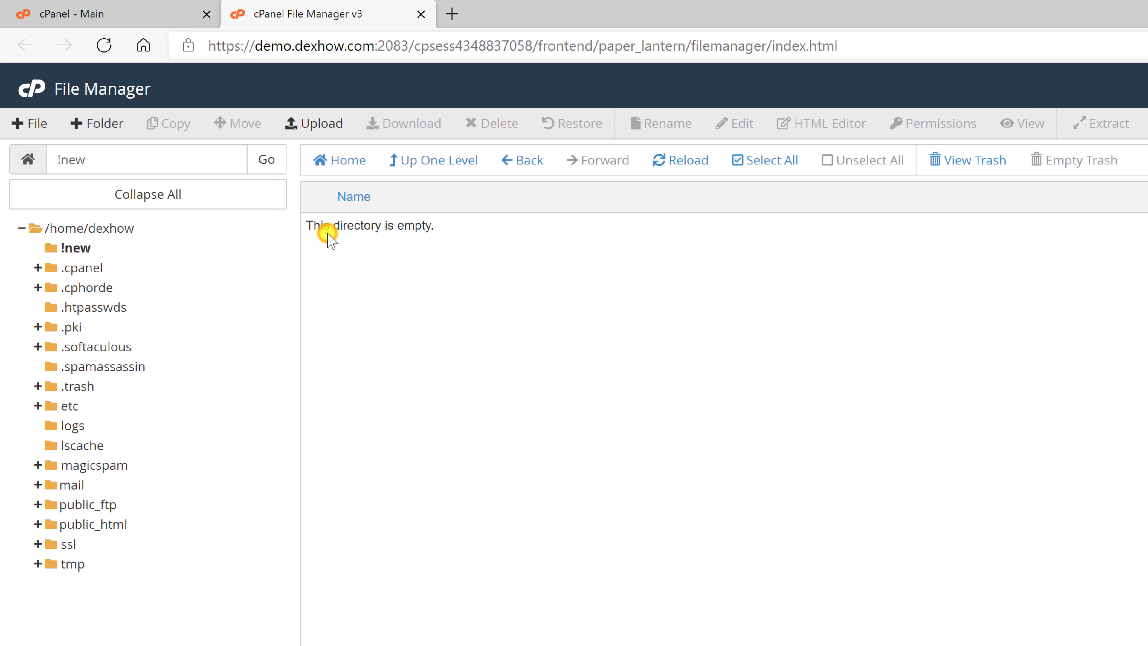
- Upload wordpress-5.6.zip from the local Downloads folder into /!new and refresh the folder's listing
click(335, 125)
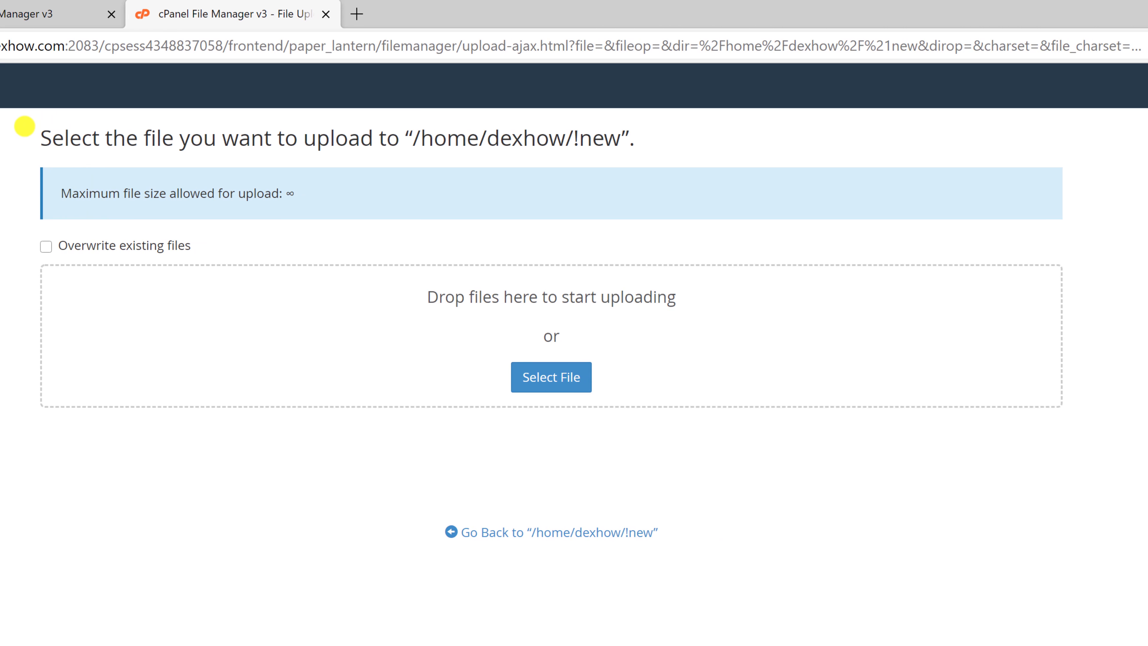
click(547, 377)
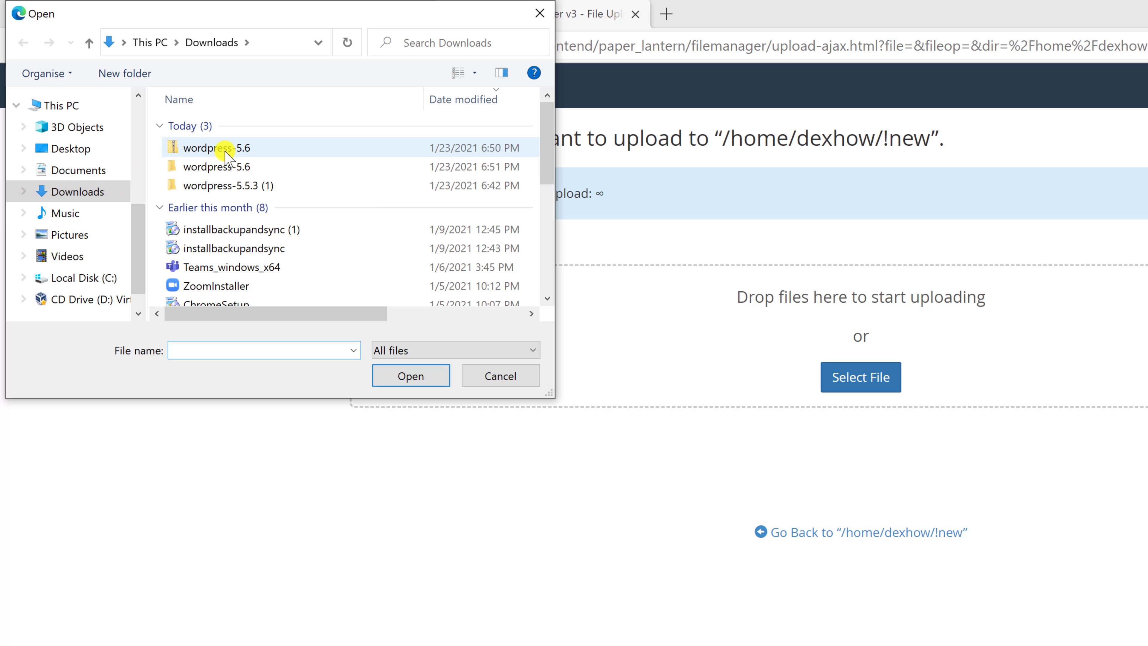
double_click(225, 154)
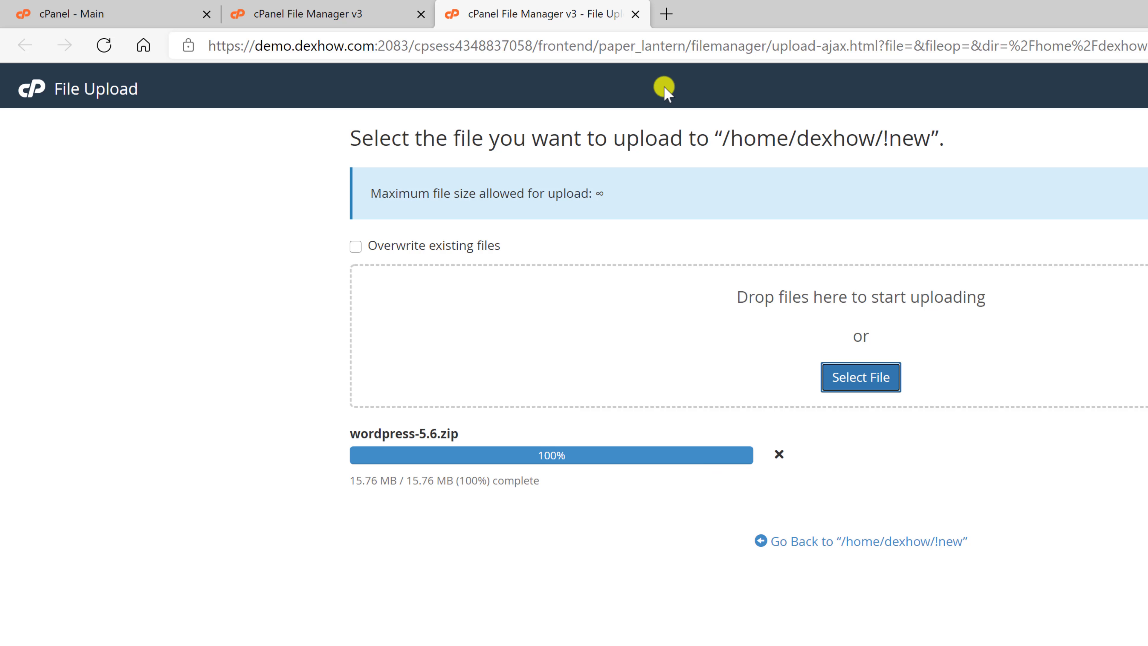
click(635, 14)
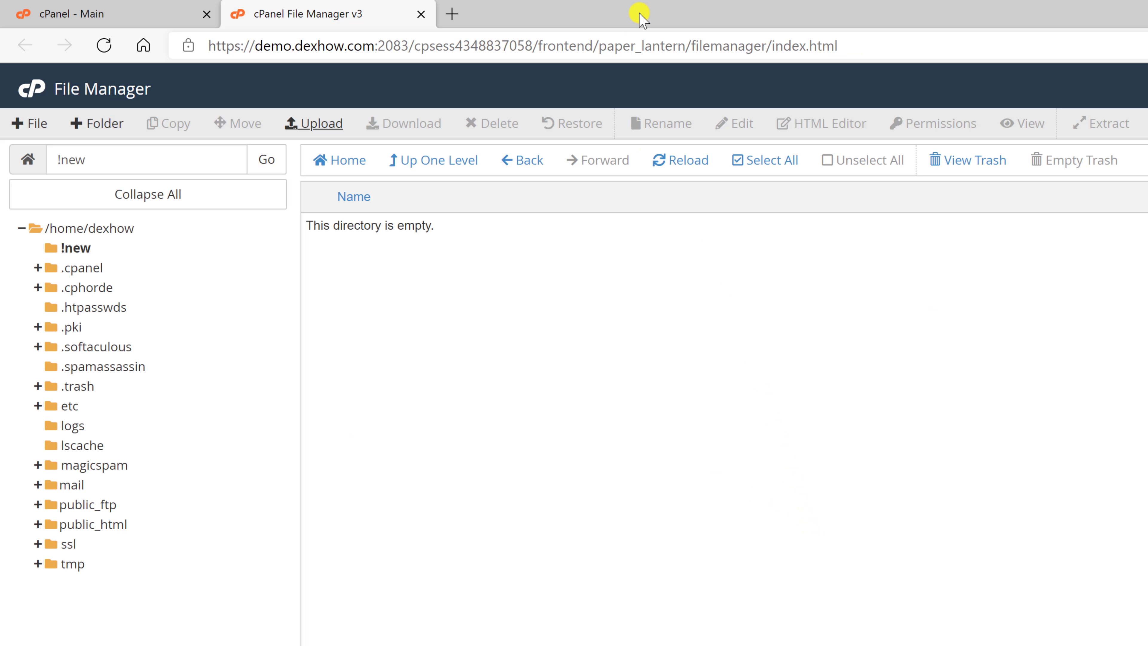
click(76, 247)
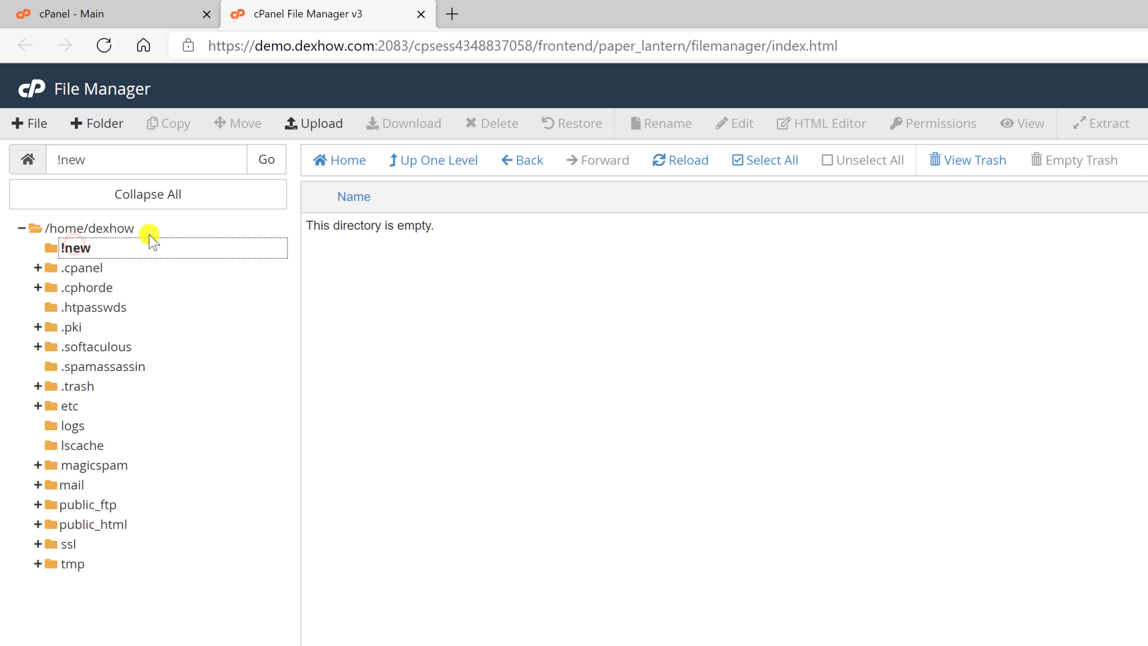
click(88, 250)
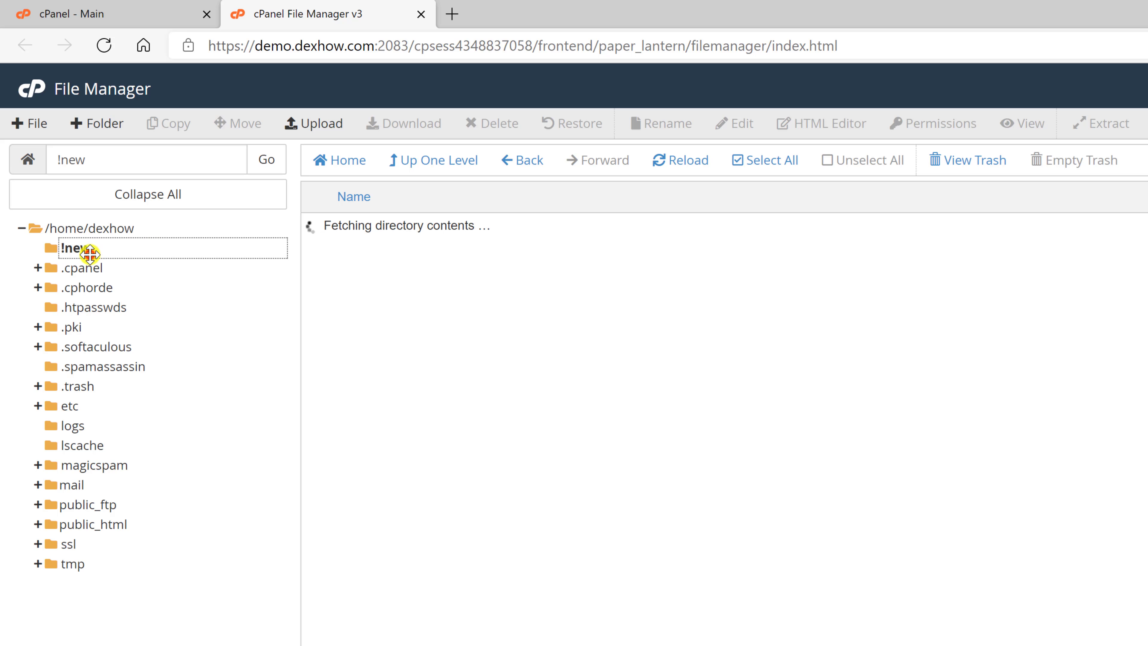
click(94, 234)
click(84, 248)
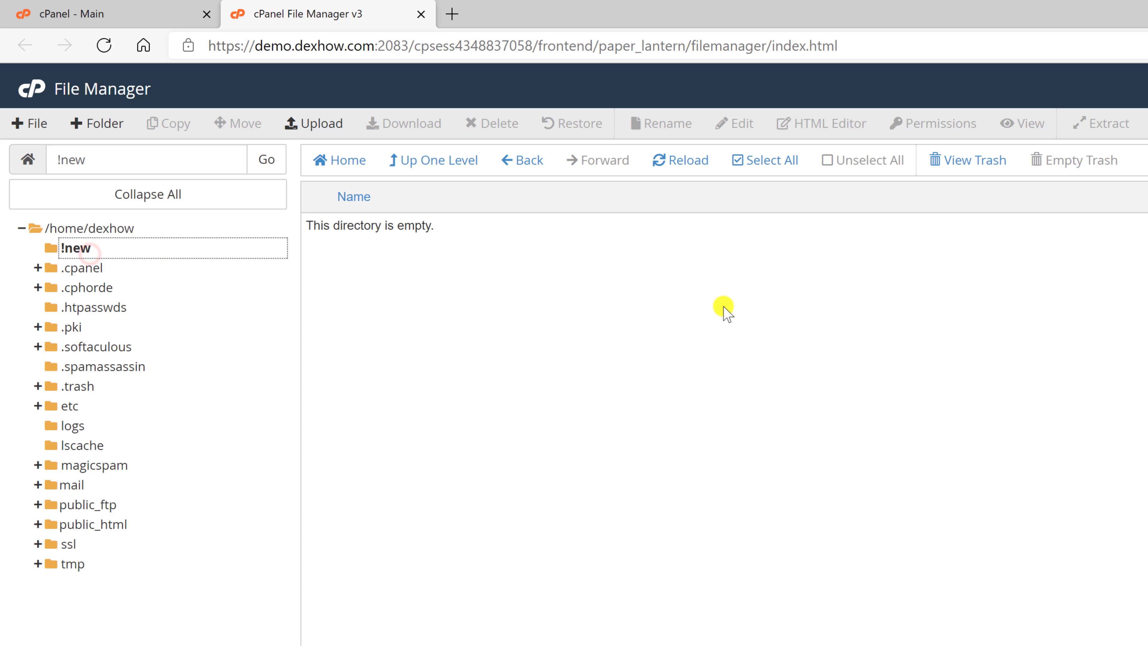
click(71, 256)
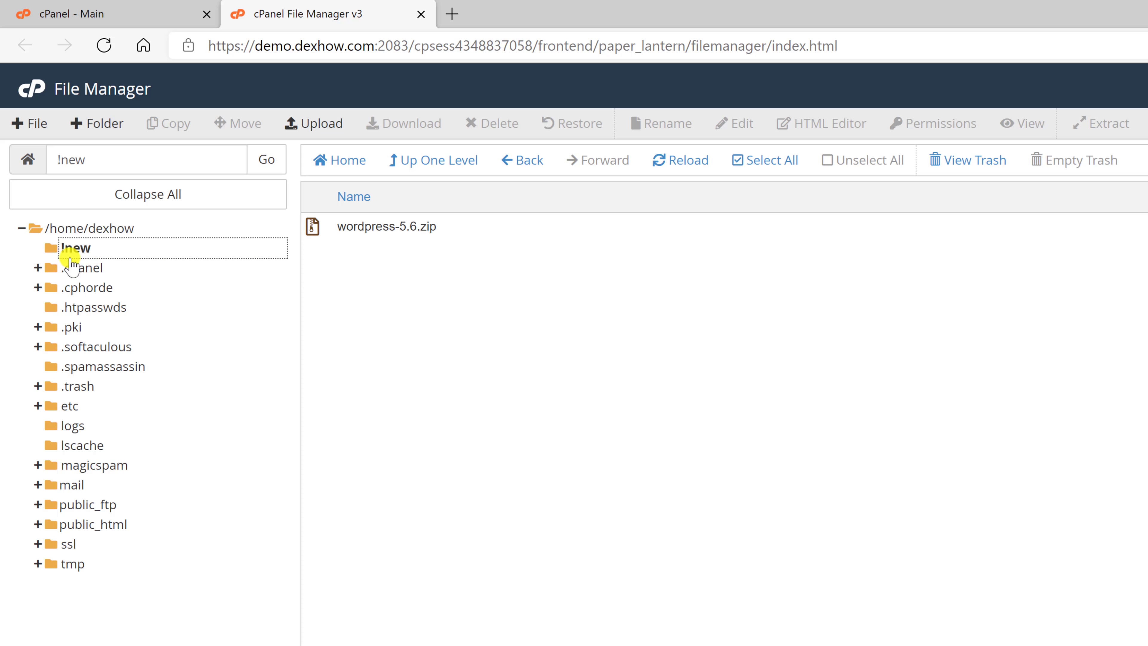
- Extract wordpress-5.6.zip into /!new and dismiss the extraction results
click(436, 226)
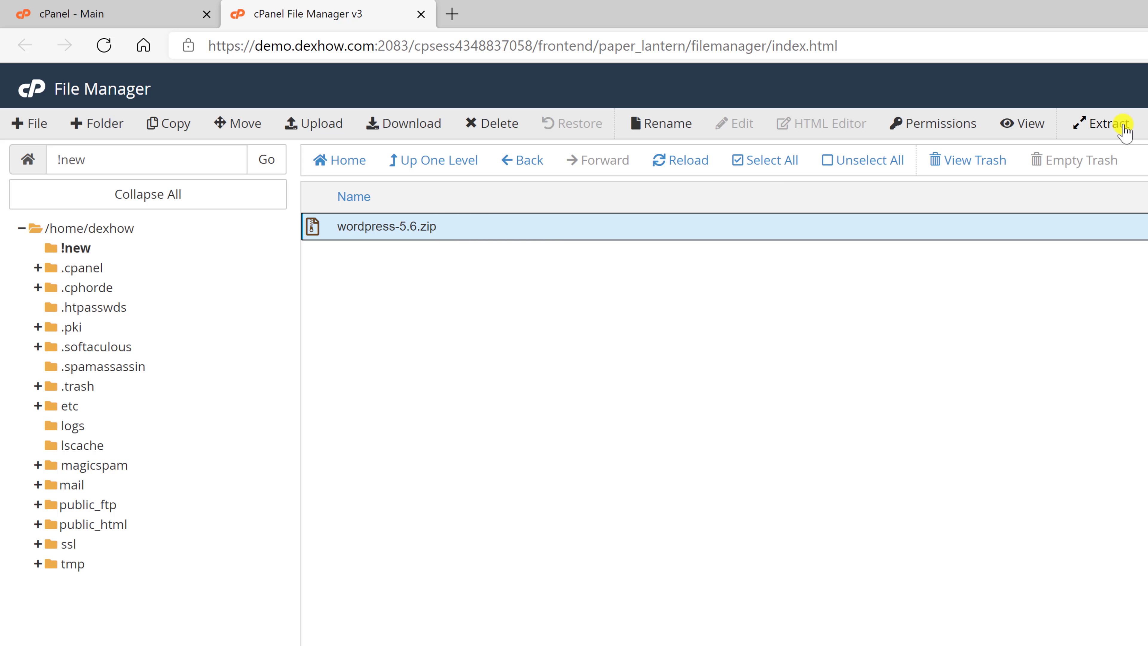
click(1123, 124)
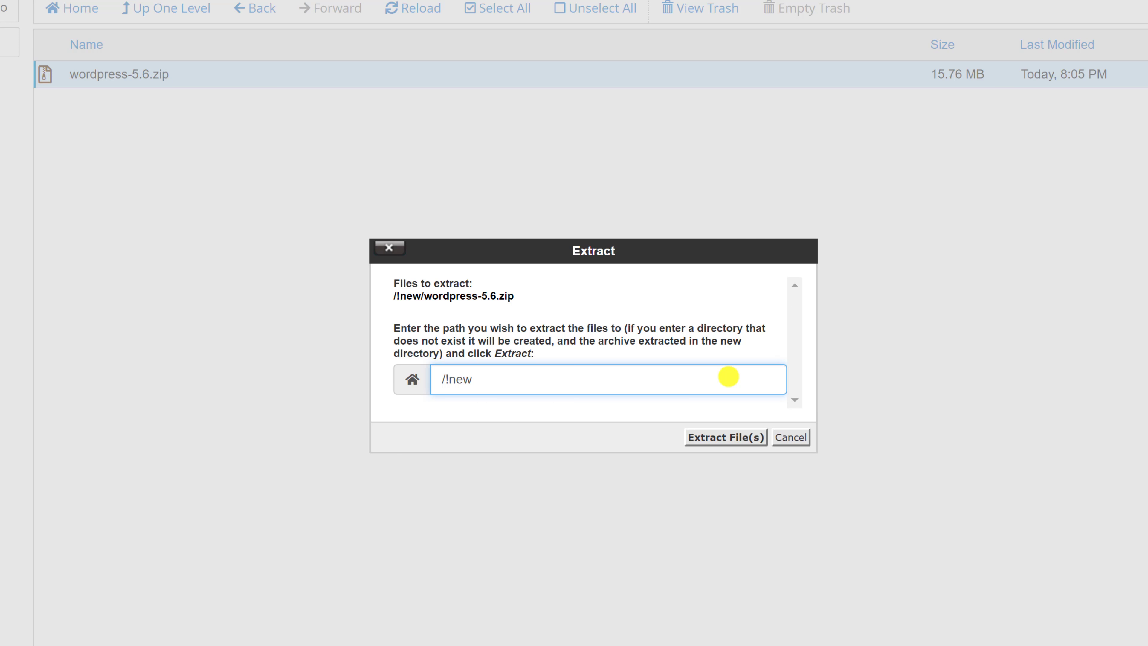
click(726, 436)
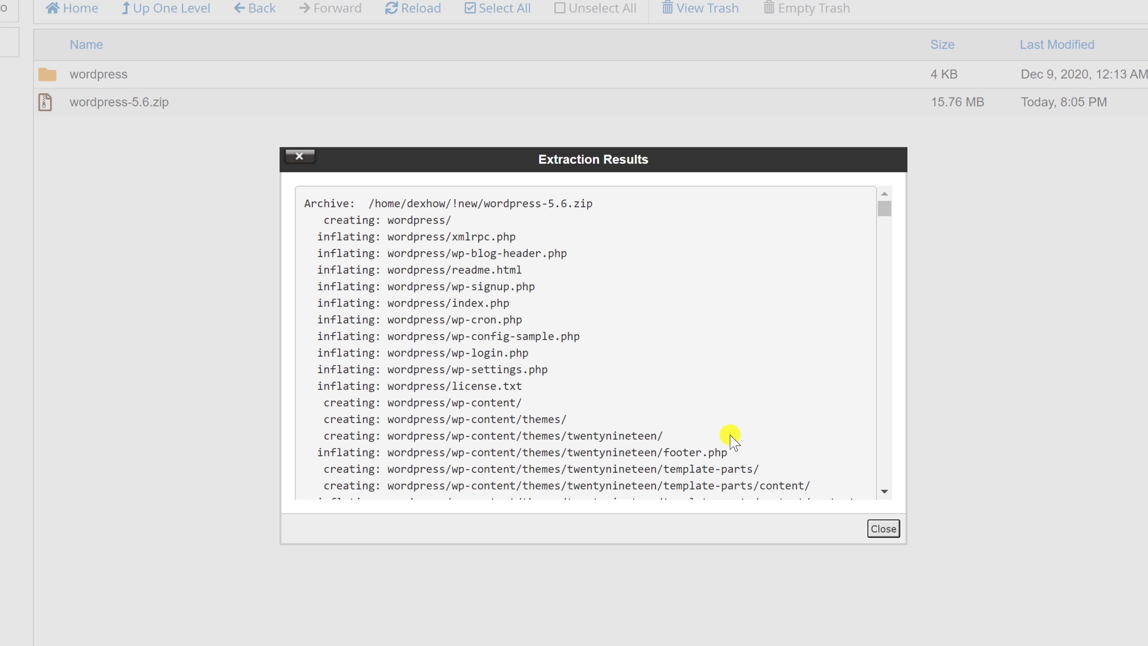
click(883, 528)
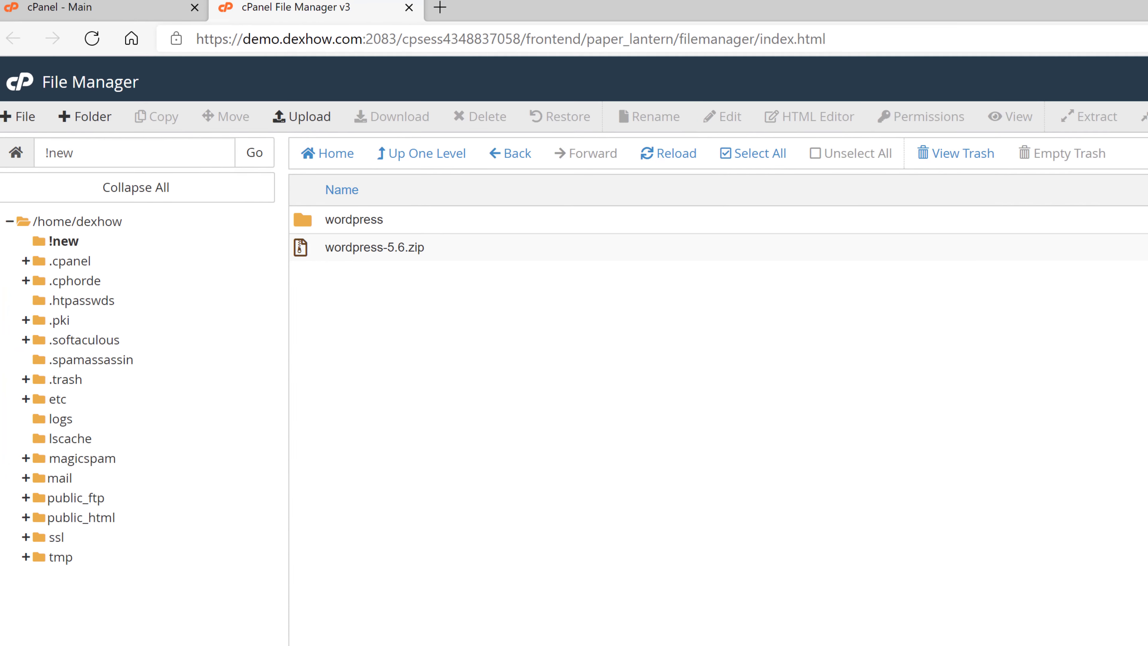
- Copy all files and folders from !new/wordpress to /public_html
double_click(331, 227)
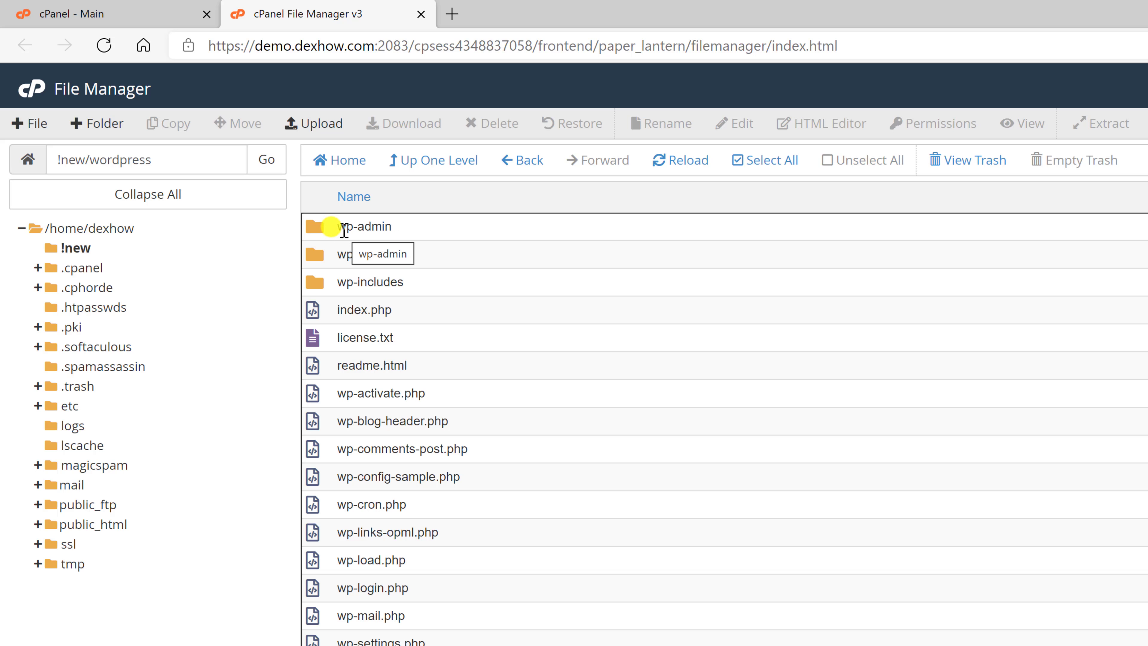
click(766, 169)
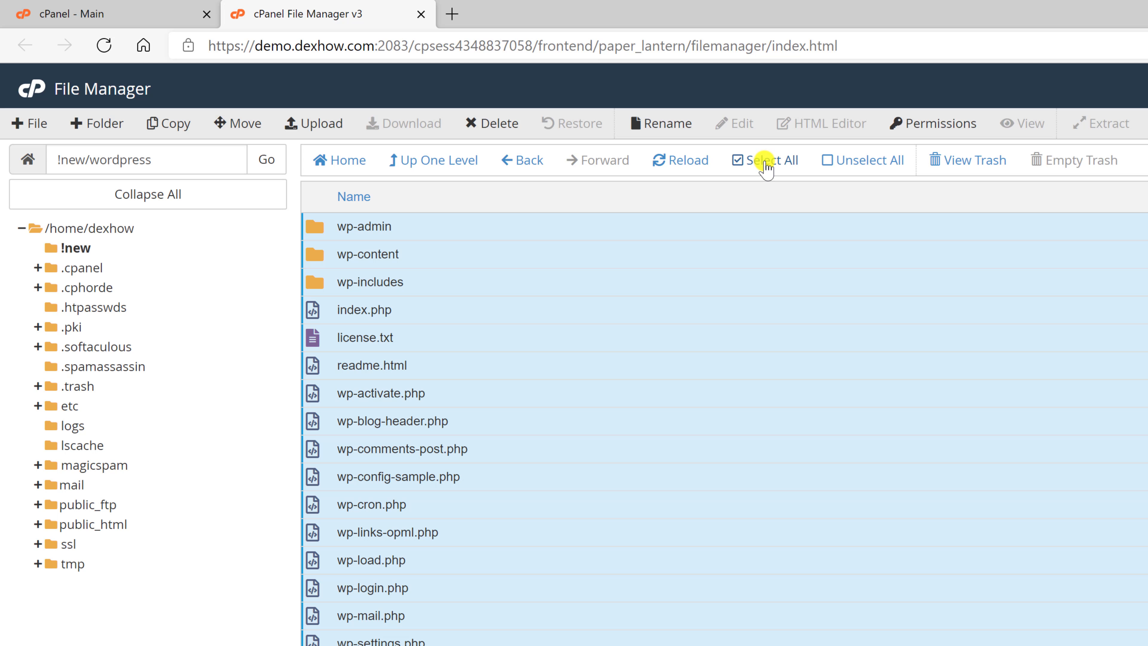
click(172, 123)
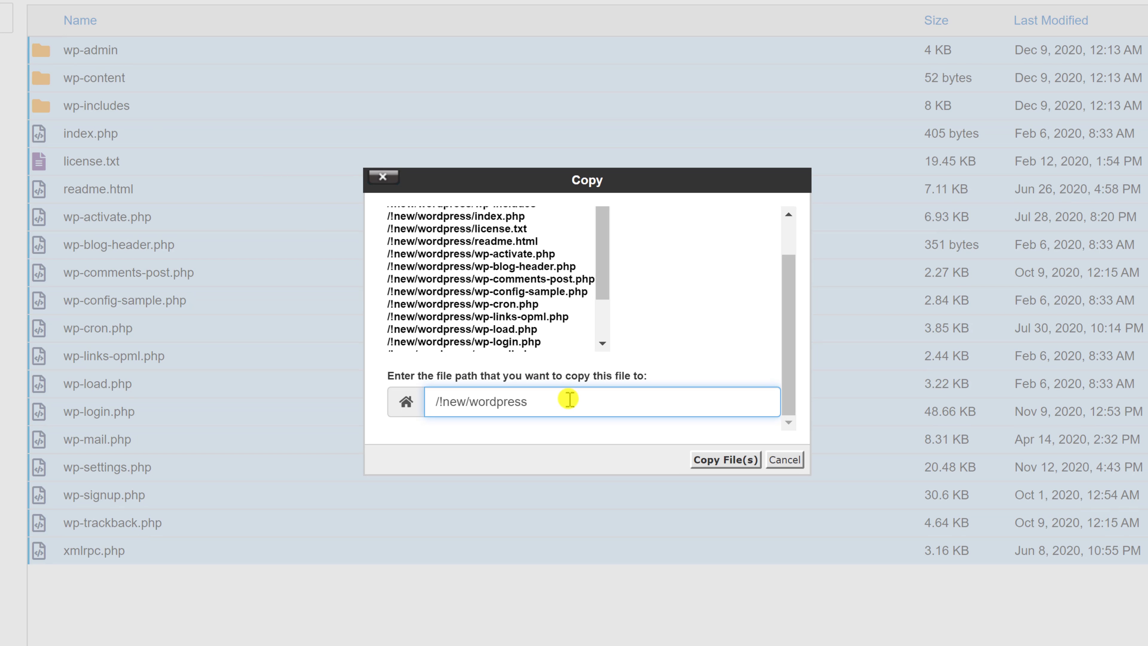
scroll(588, 316, down, 2)
drag(611, 337, 606, 362)
click(582, 405)
click(577, 400)
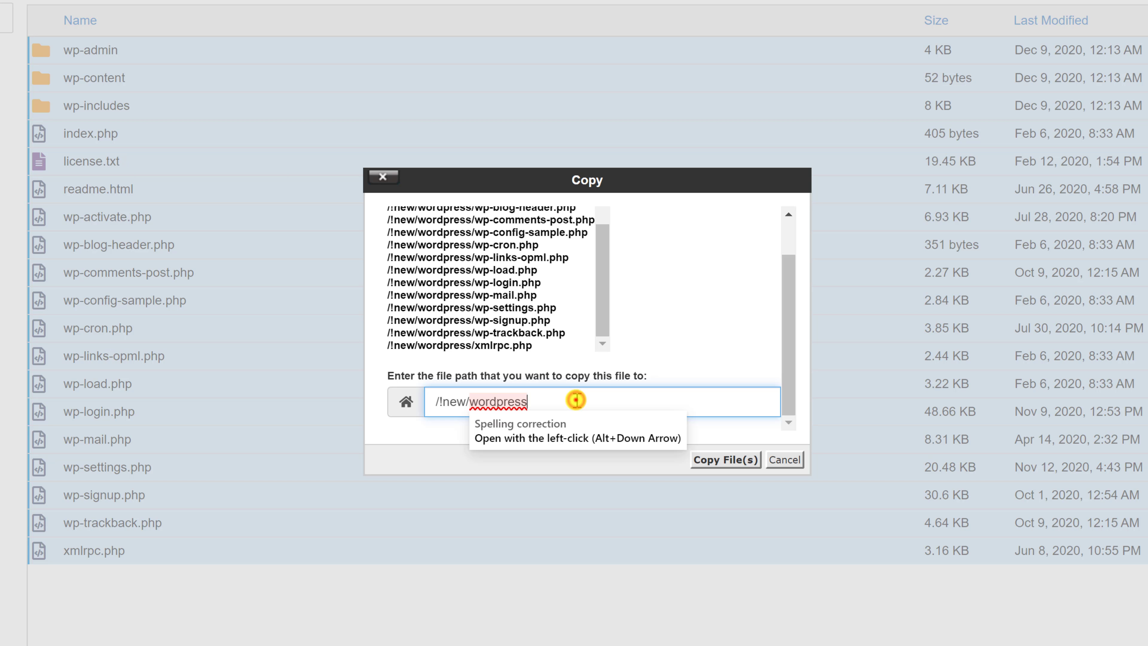
key(BackSpace)
key(BackSpace)
key(BackSpace)
key(BackSpace)
key(BackSpace)
key(BackSpace)
key(BackSpace)
key(BackSpace)
key(BackSpace)
key(BackSpace)
key(BackSpace)
key(BackSpace)
key(BackSpace)
key(BackSpace)
key(BackSpace)
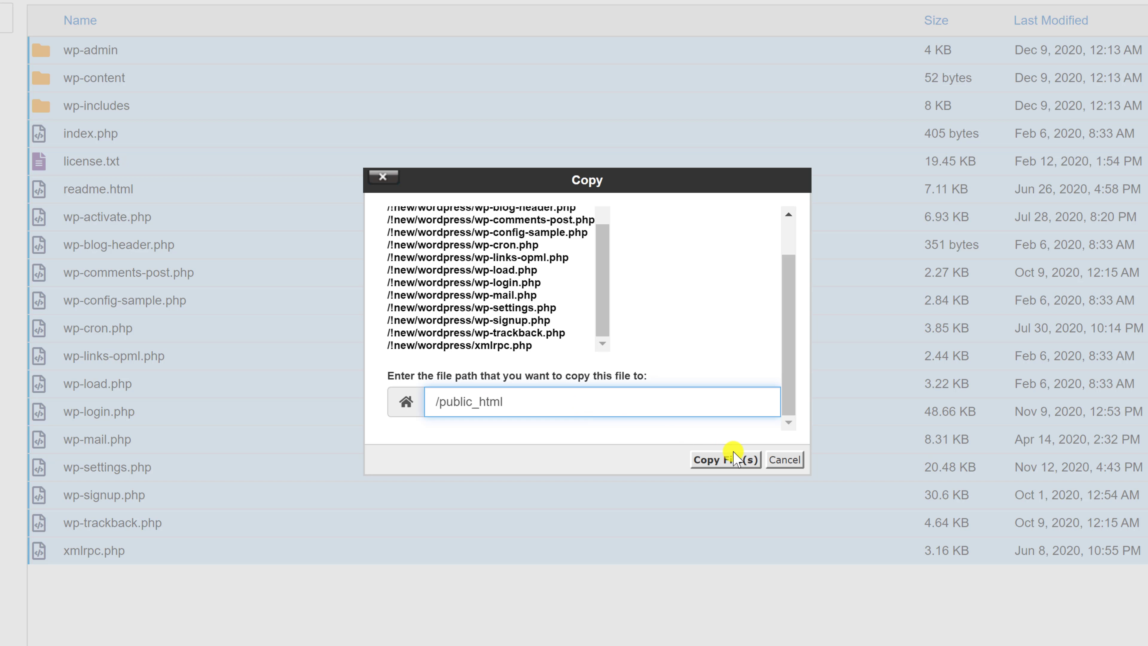
click(732, 458)
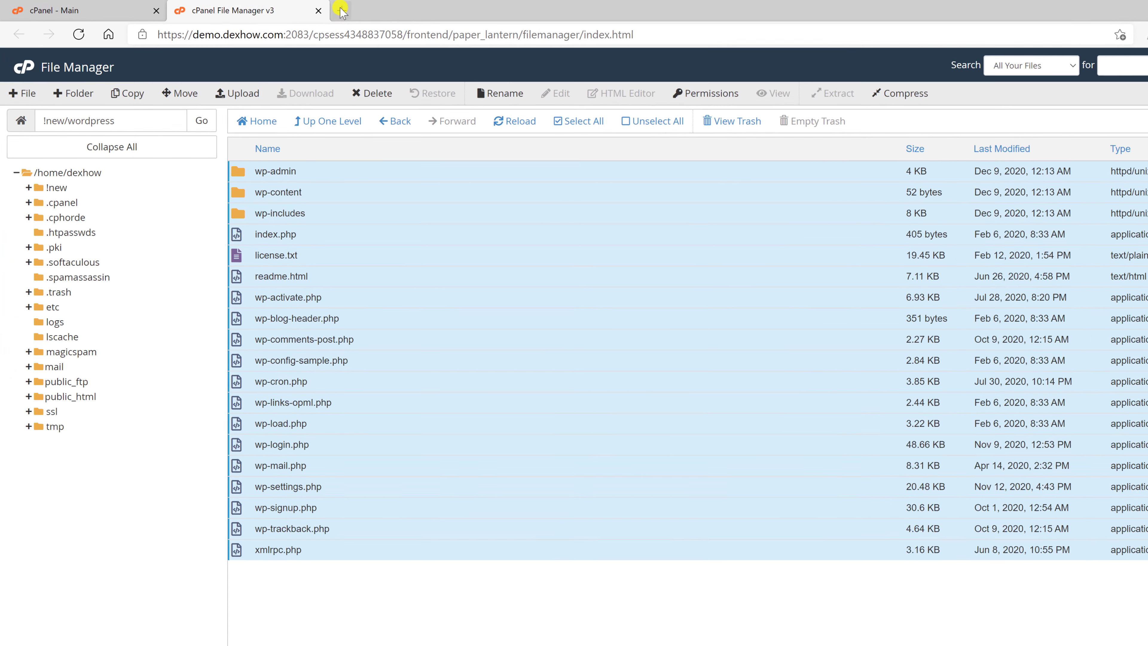
- Open demo.dexhow.com/wp-admin/ in a new browser tab and update the WordPress database
click(301, 9)
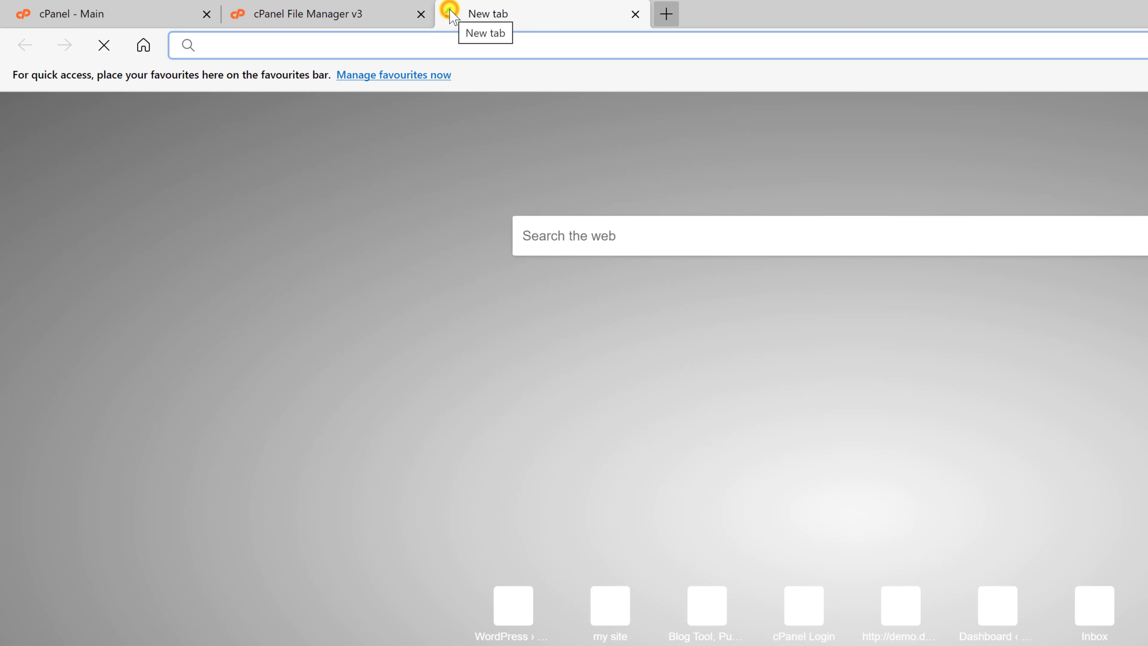
text(demo)
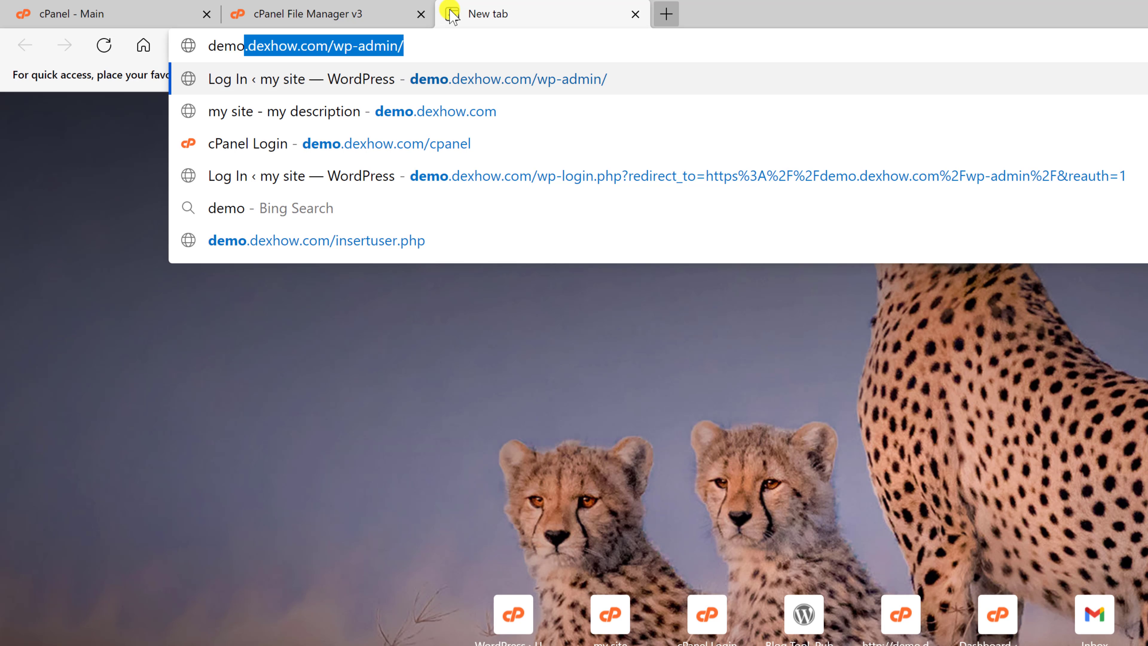
key(Right)
key(Return)
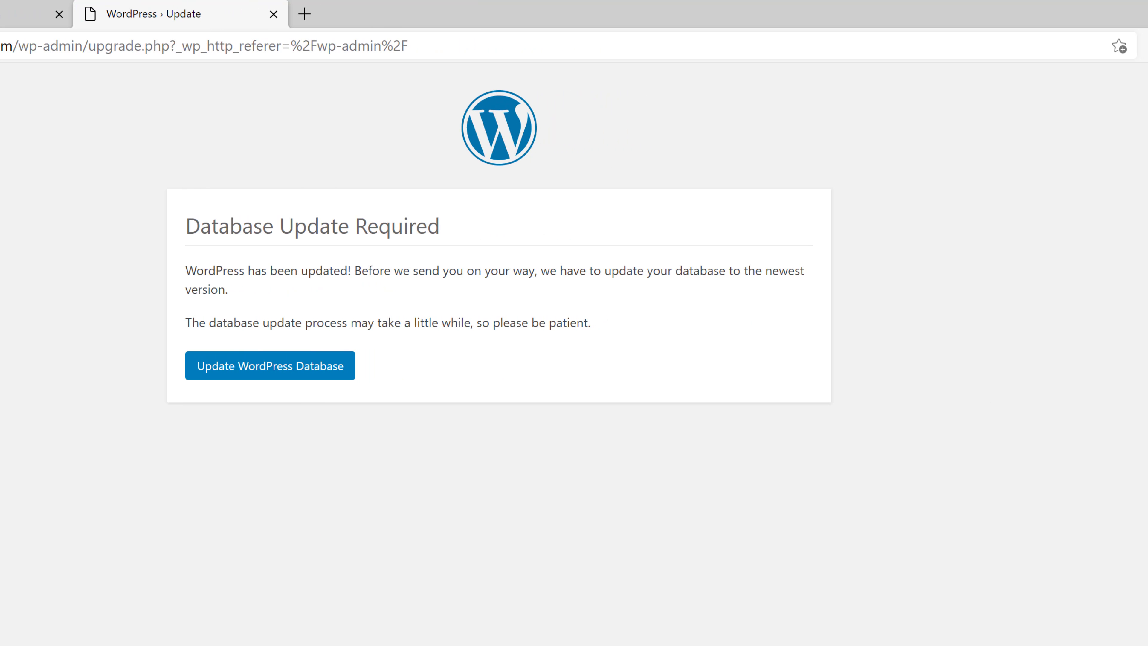
click(320, 365)
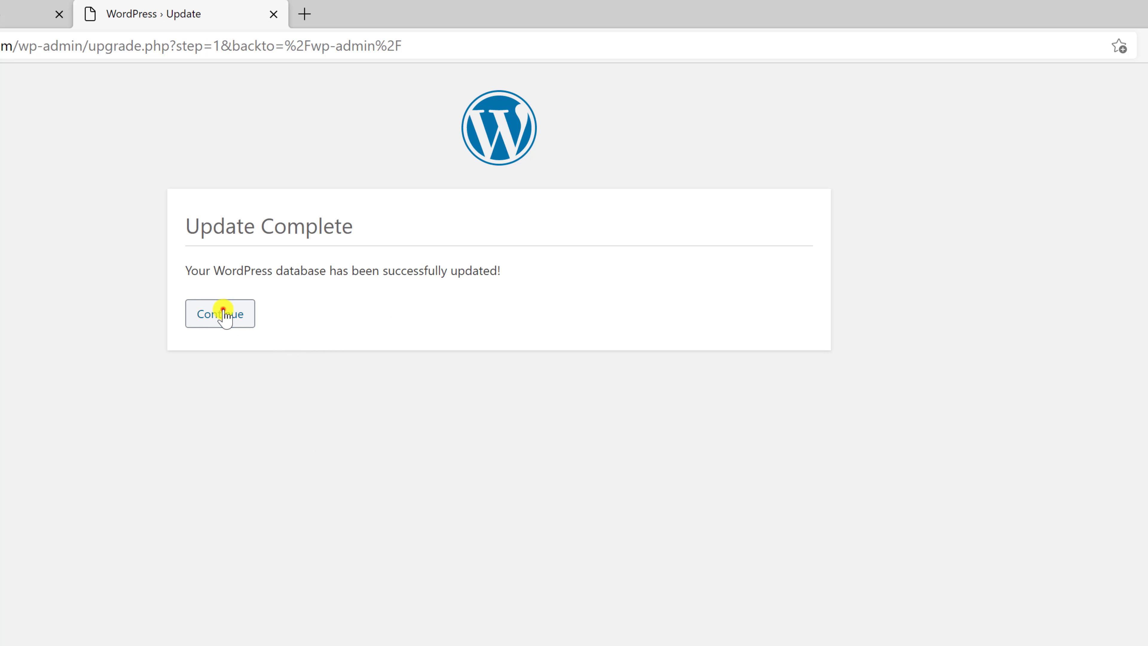